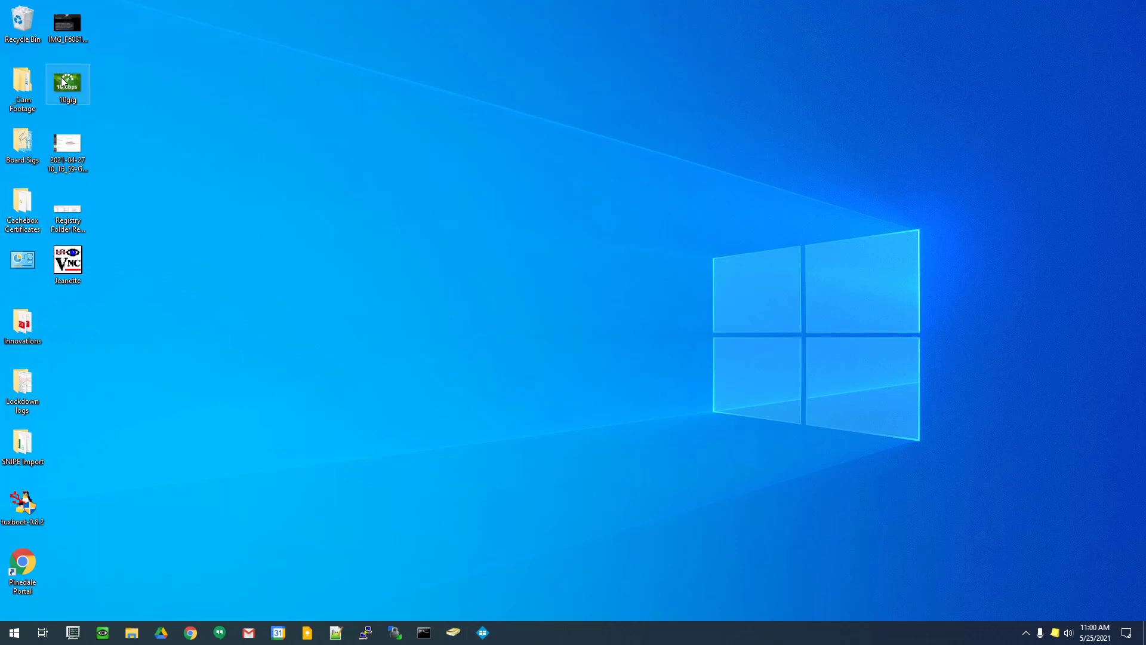
Step: Open the Innovations folder on the desktop to view the files inside it
left_click(67, 145)
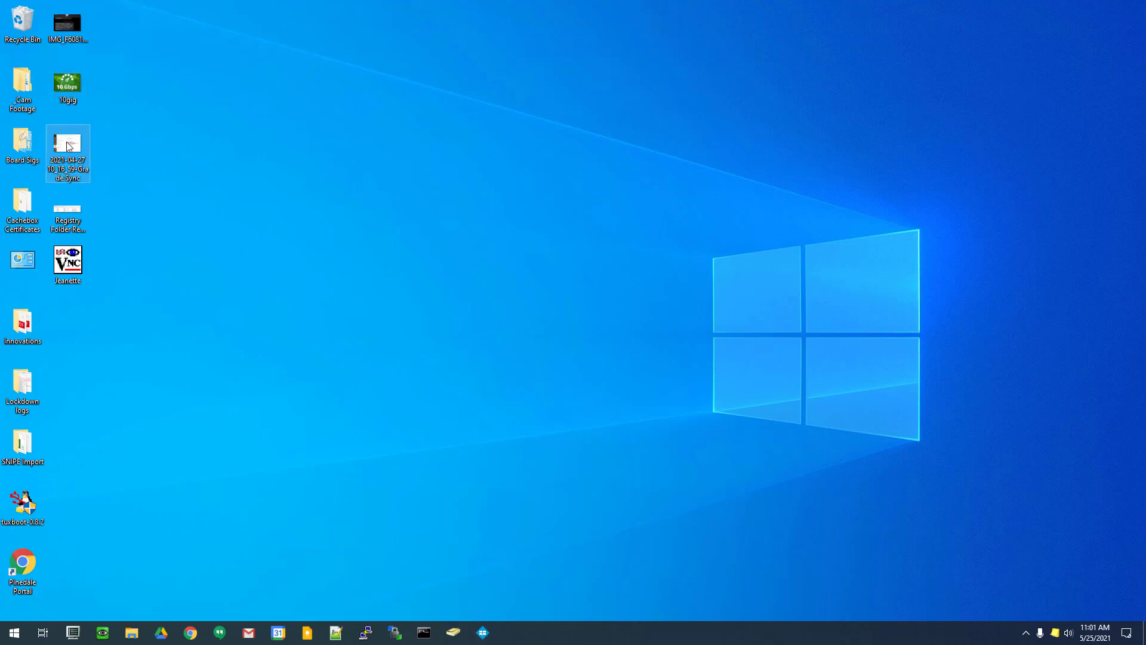
left_click(25, 194)
left_click(25, 86)
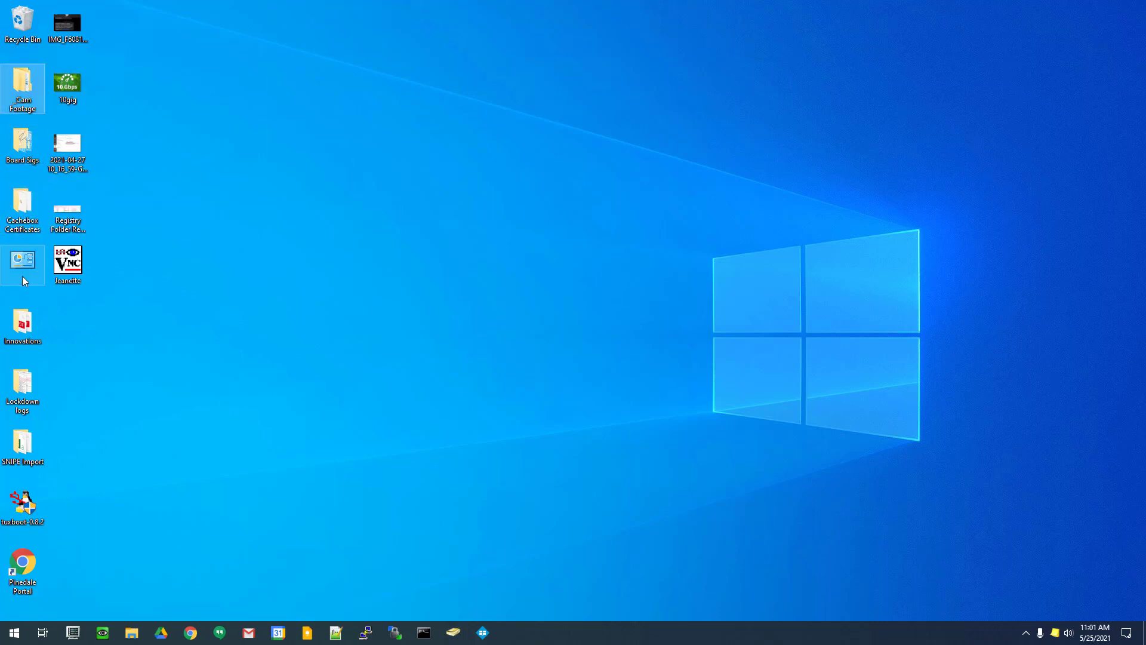
double_click(22, 325)
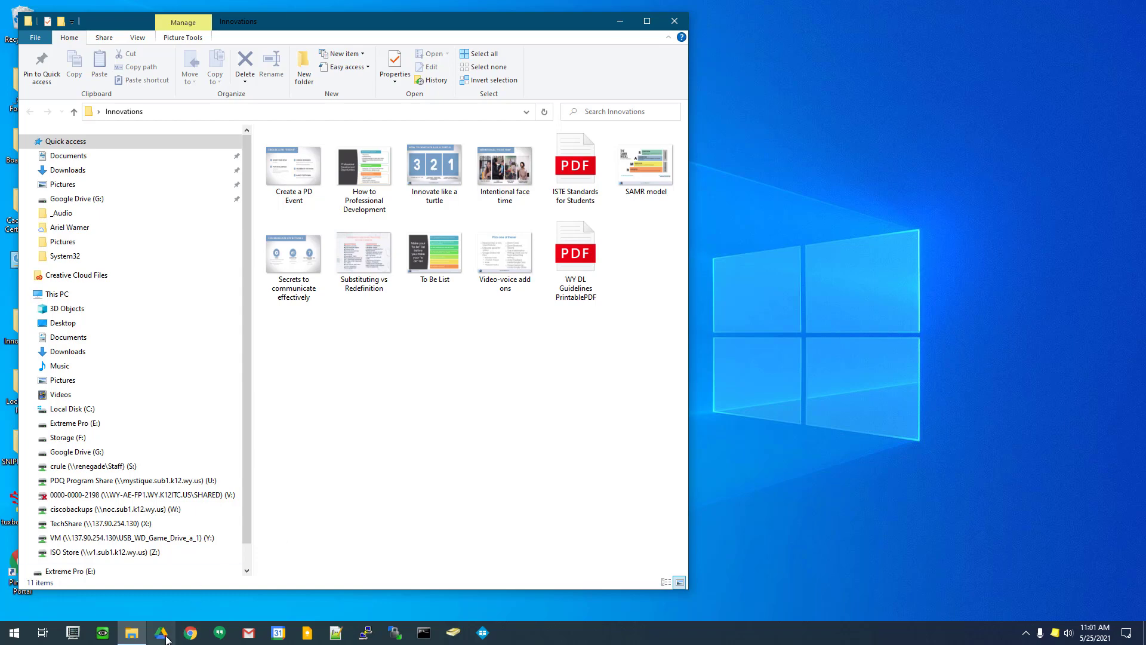
Step: Switch to Chrome and open My Drive in Google Drive
left_click(191, 636)
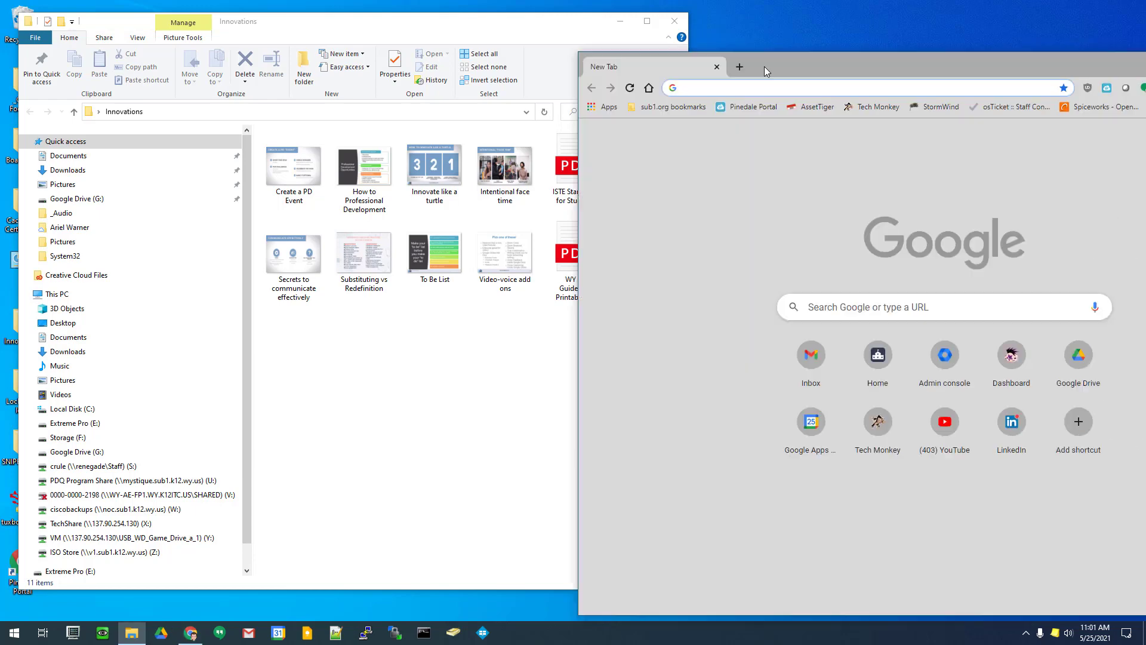
left_click_drag(764, 66, 450, 24)
left_click(873, 104)
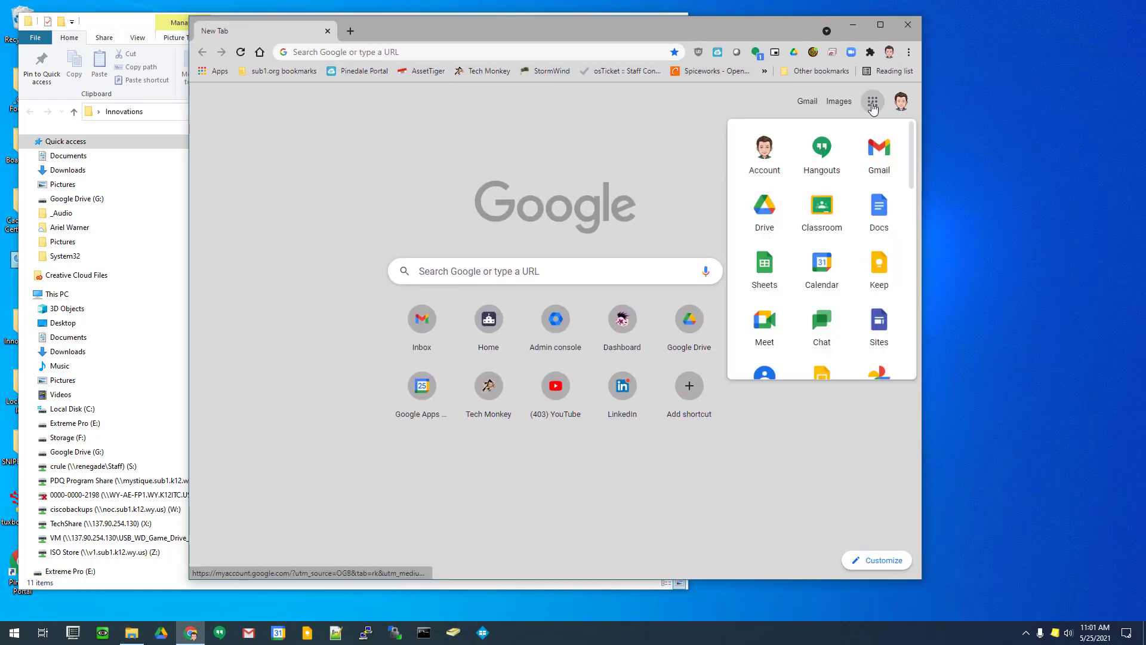
left_click(772, 216)
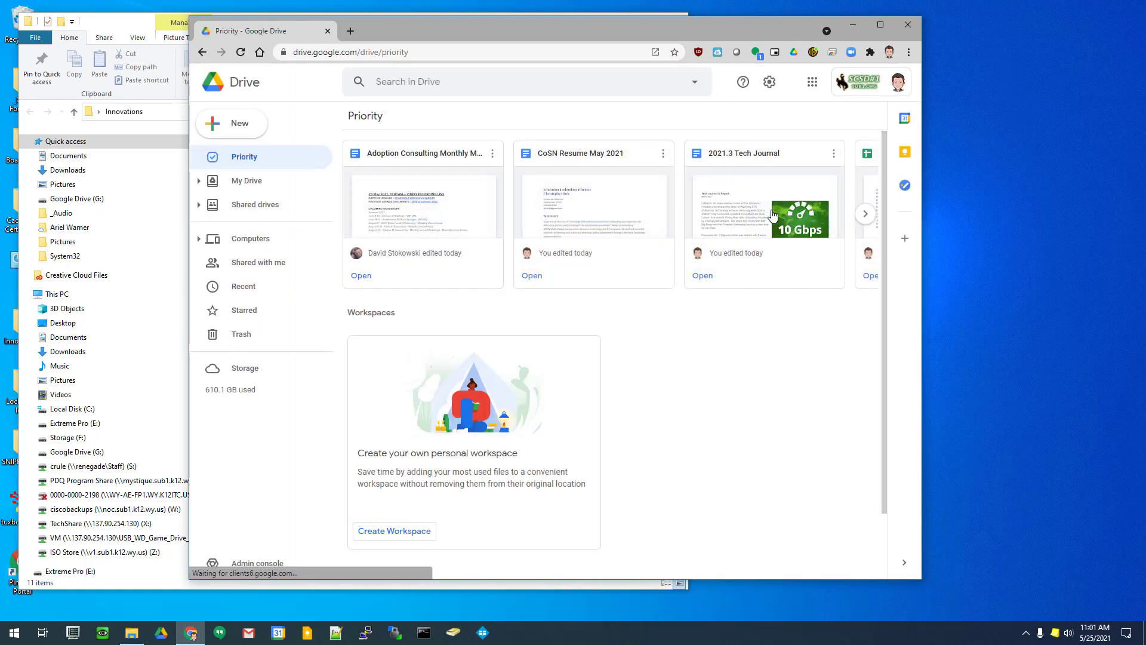
left_click(252, 182)
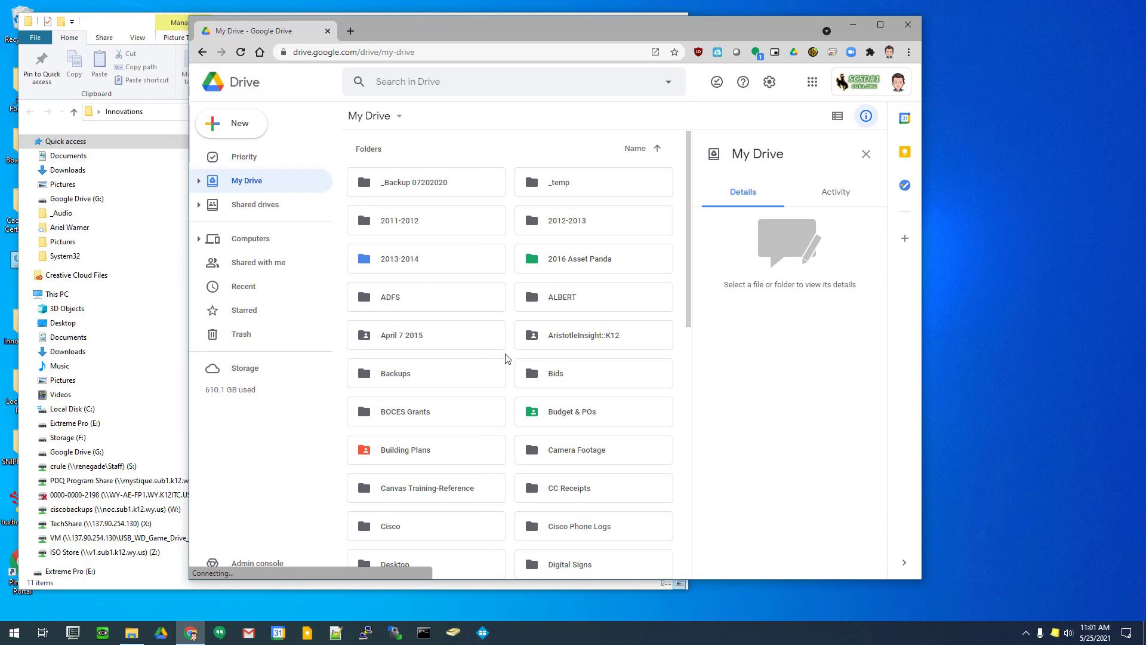
Step: Open the Pictures folder in My Drive
scroll(507, 359, "down", 7)
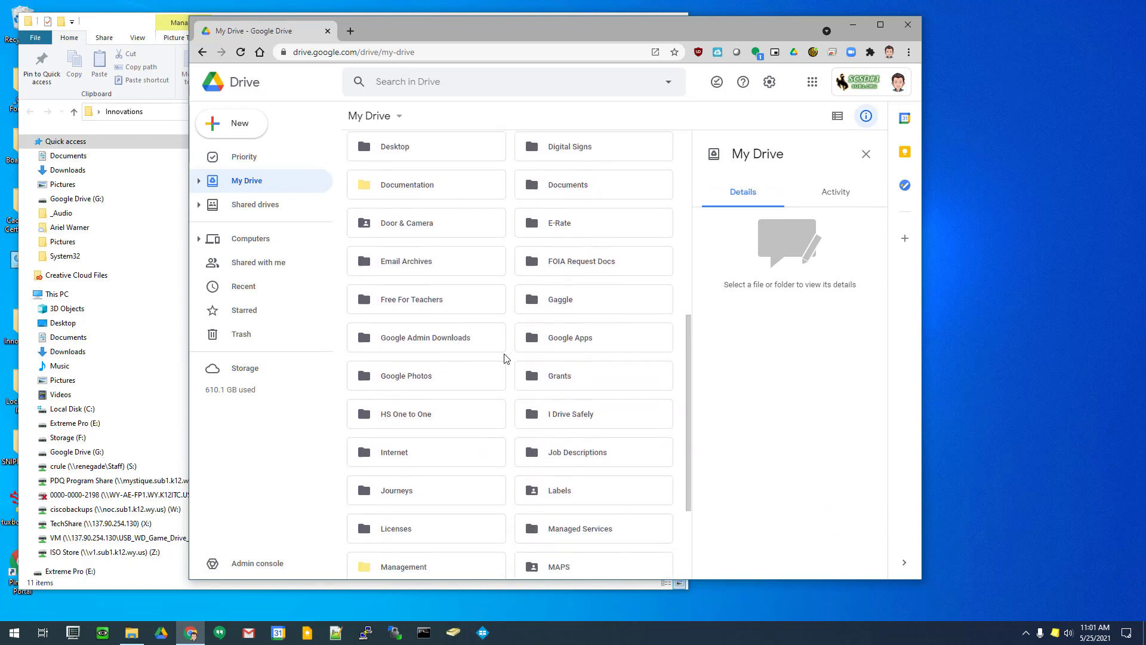
scroll(507, 359, "down", 3)
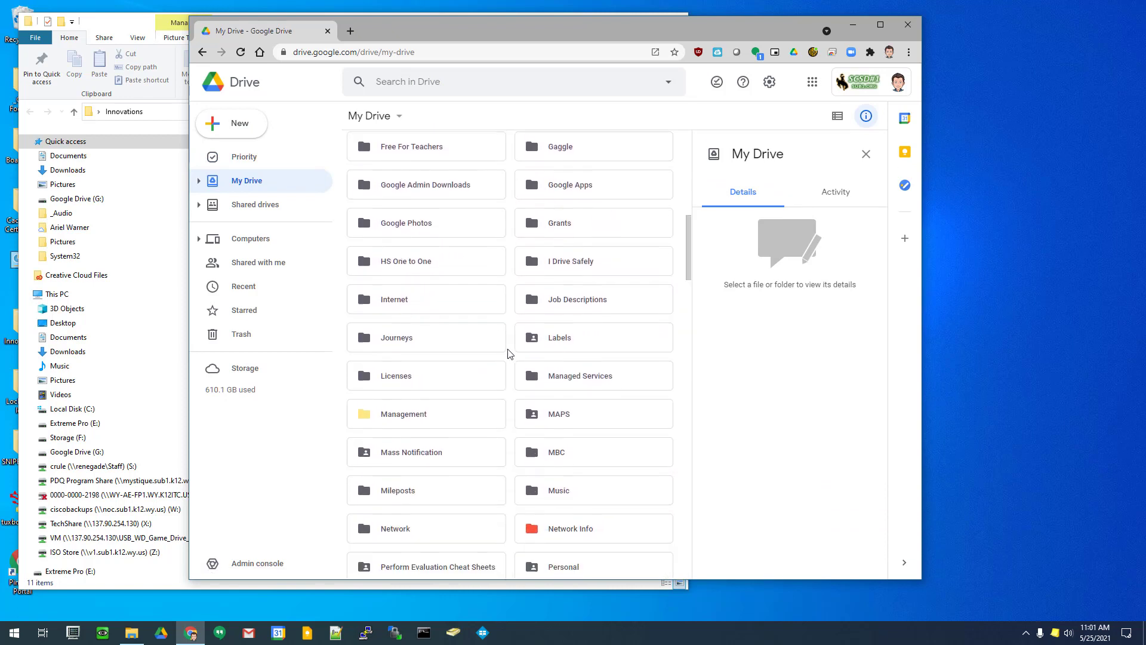
scroll(508, 353, "down", 4)
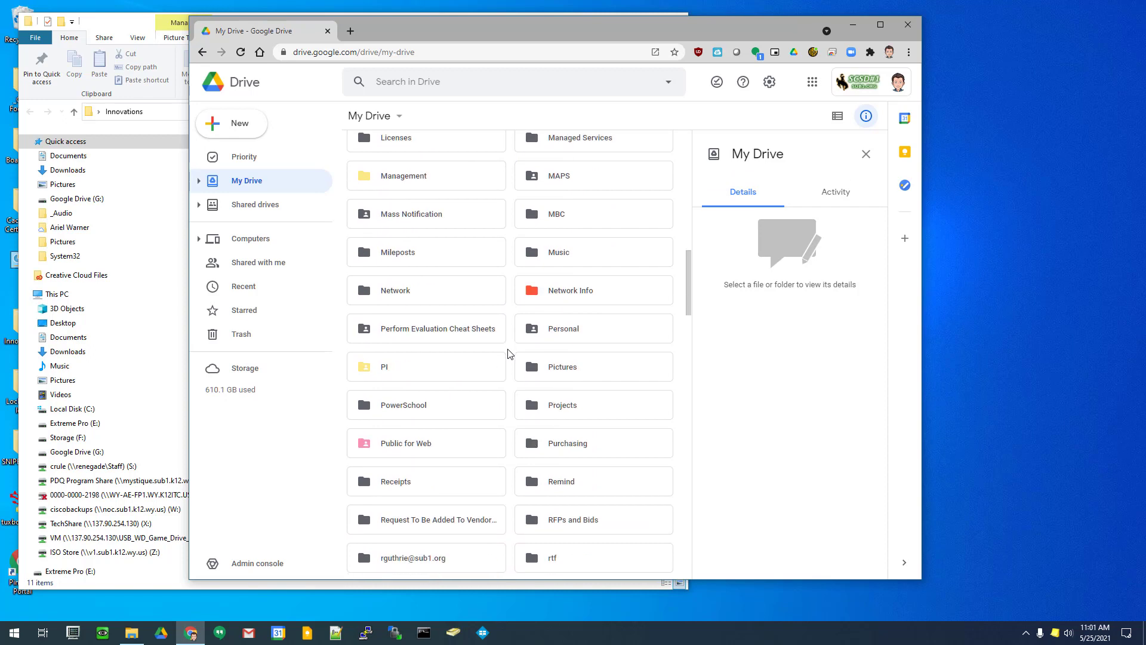
double_click(560, 370)
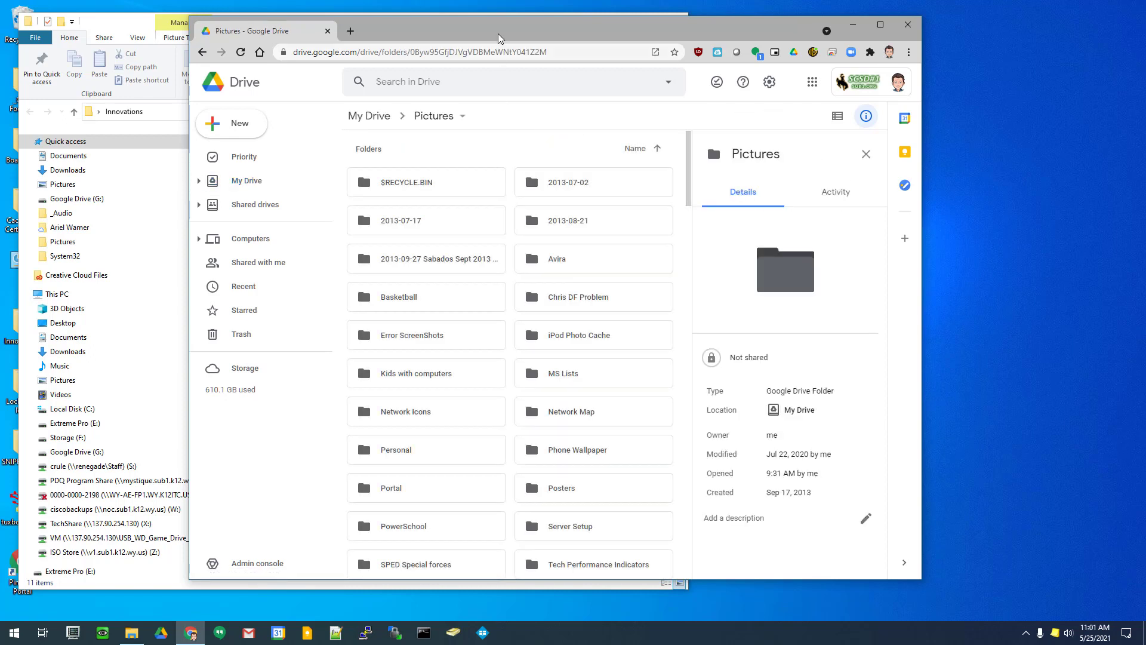
left_click_drag(501, 38, 778, 18)
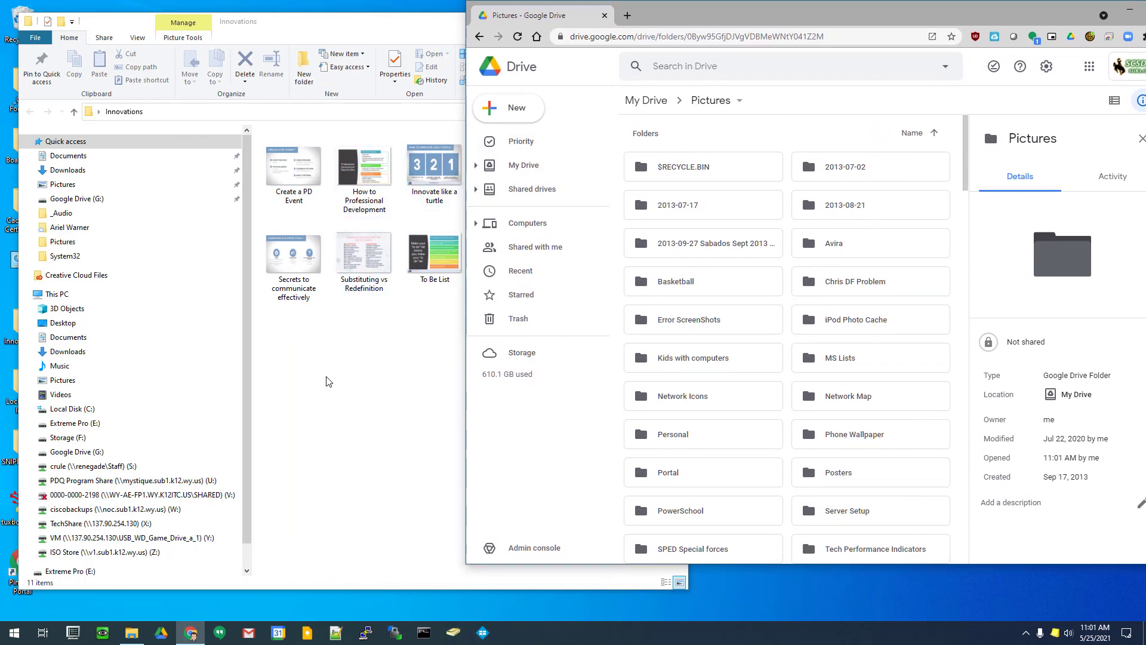
left_click(412, 28)
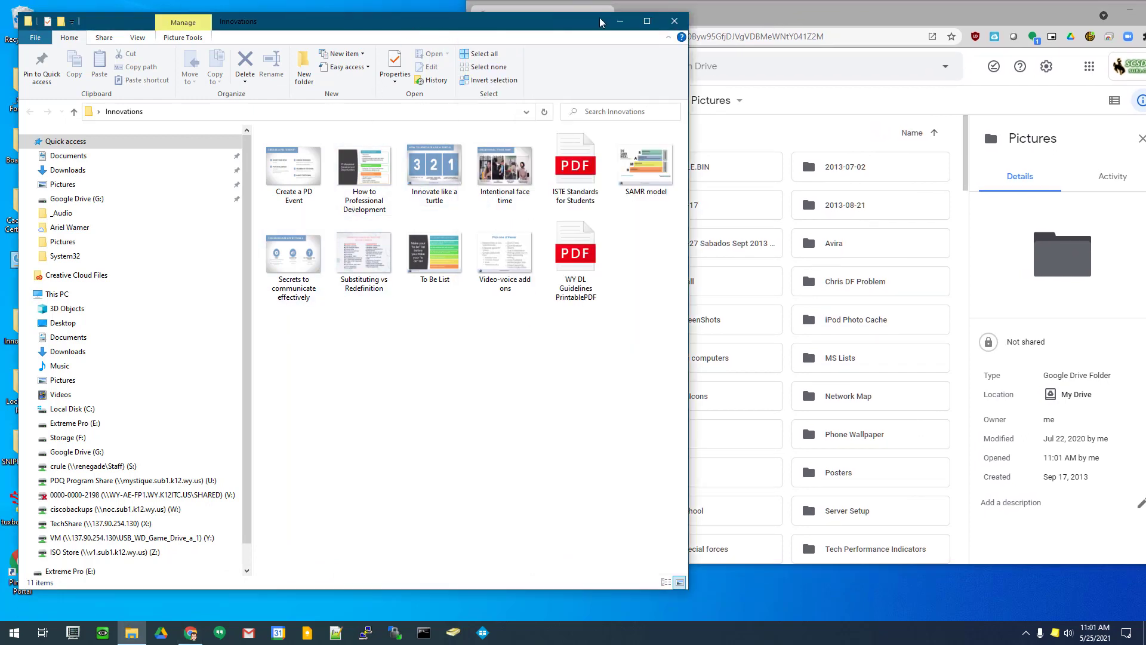
left_click(674, 21)
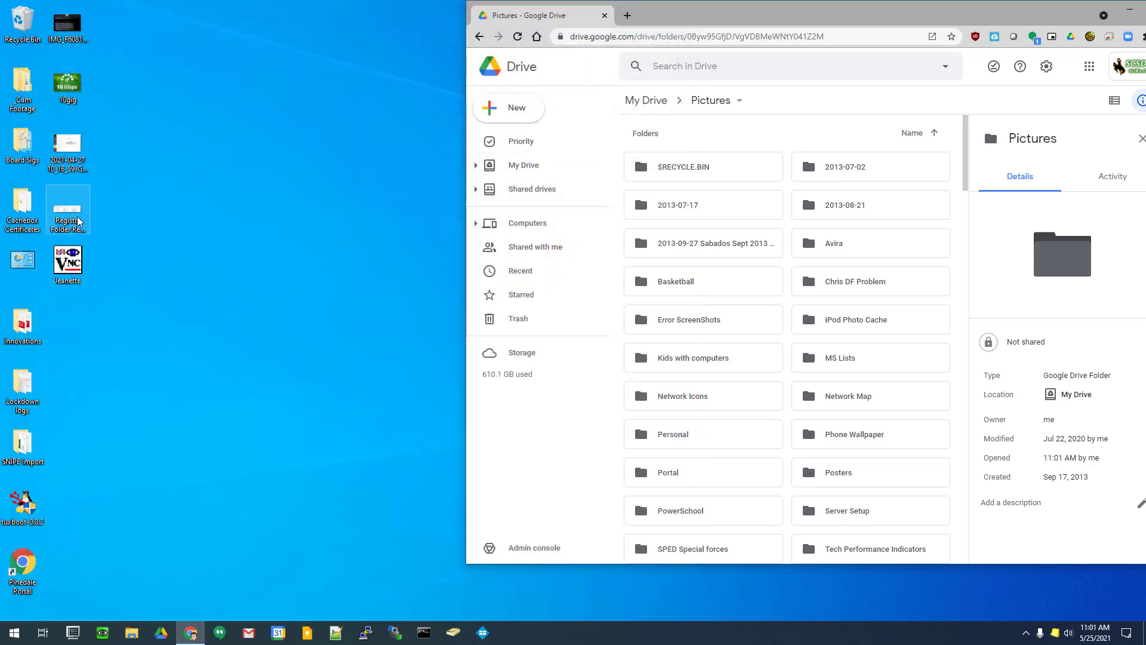
left_click_drag(68, 150, 786, 487)
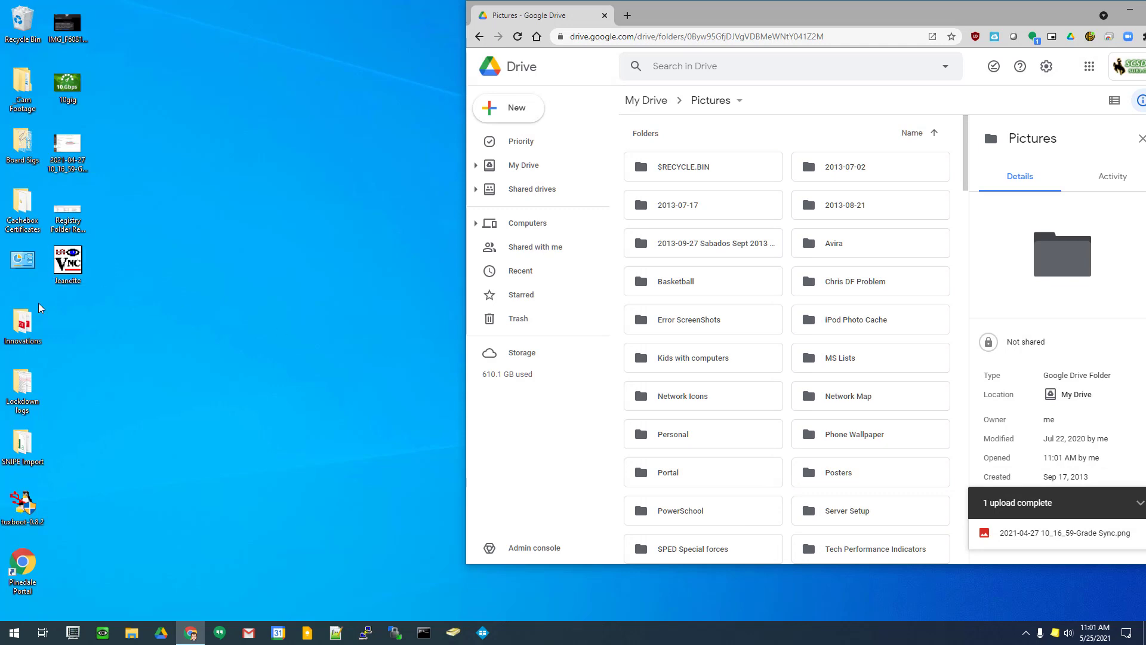
Step: Upload the desktop's Innovations folder into the Drive Pictures folder and open the uploaded copy to review its files
left_click_drag(23, 327, 791, 456)
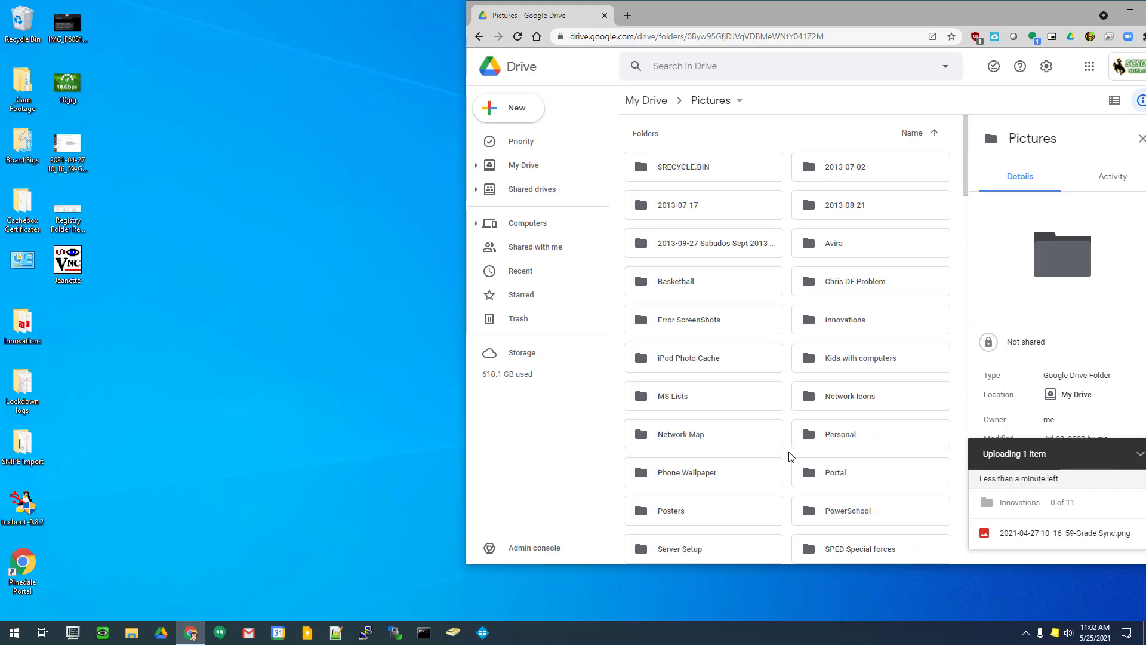
left_click(1063, 510)
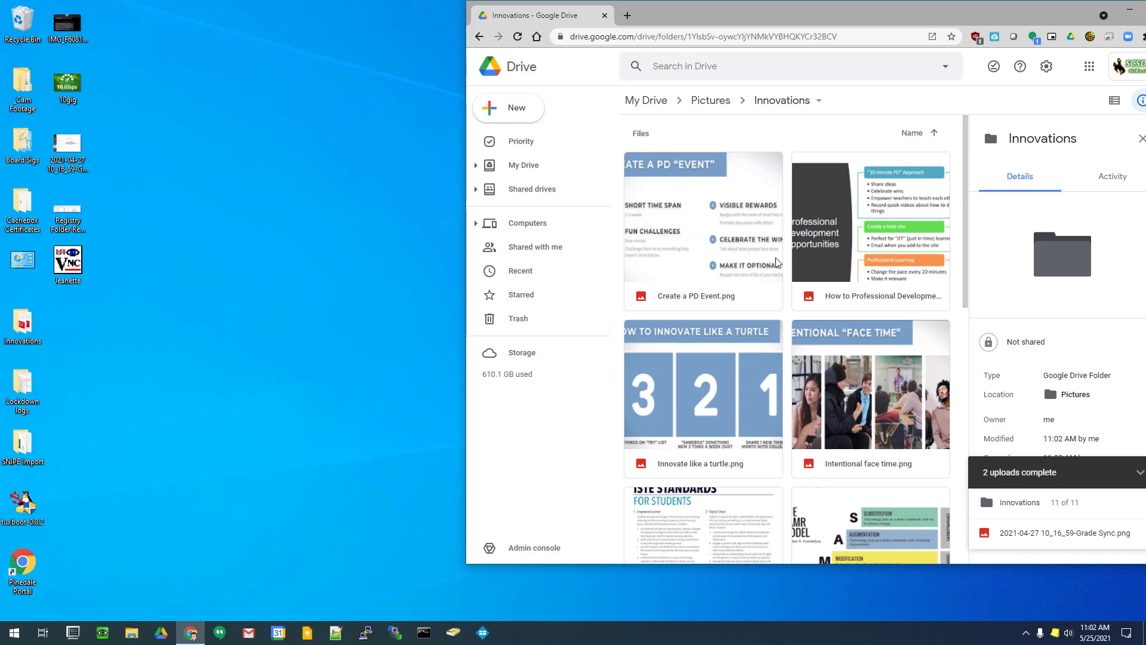
scroll(778, 263, "down", 3)
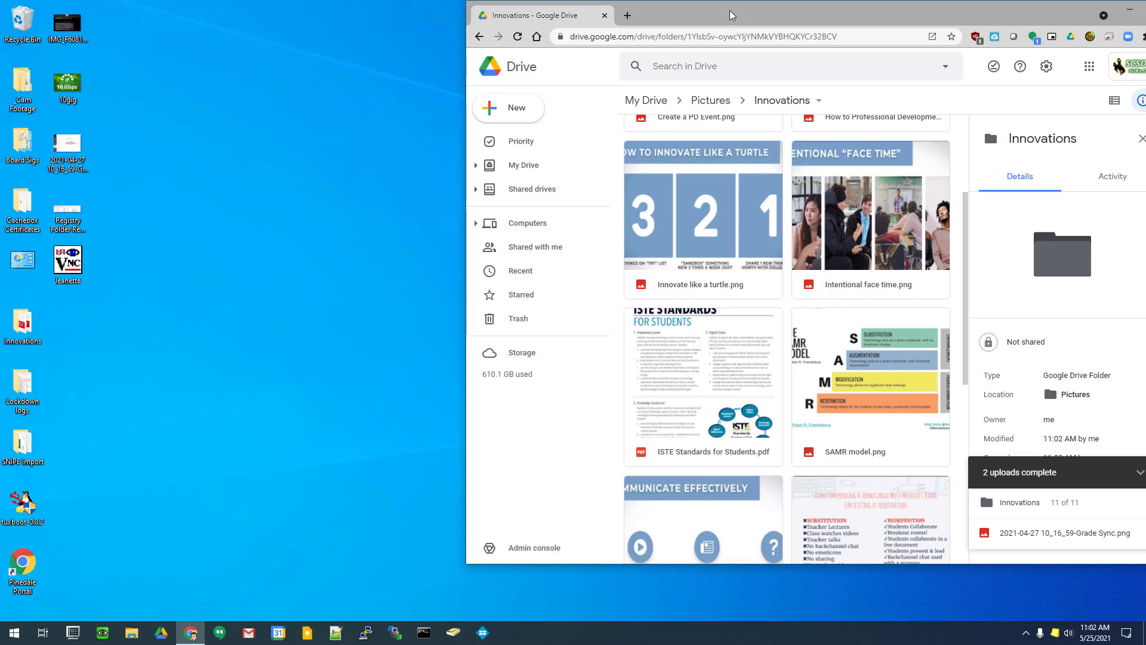
left_click_drag(740, 13, 694, 38)
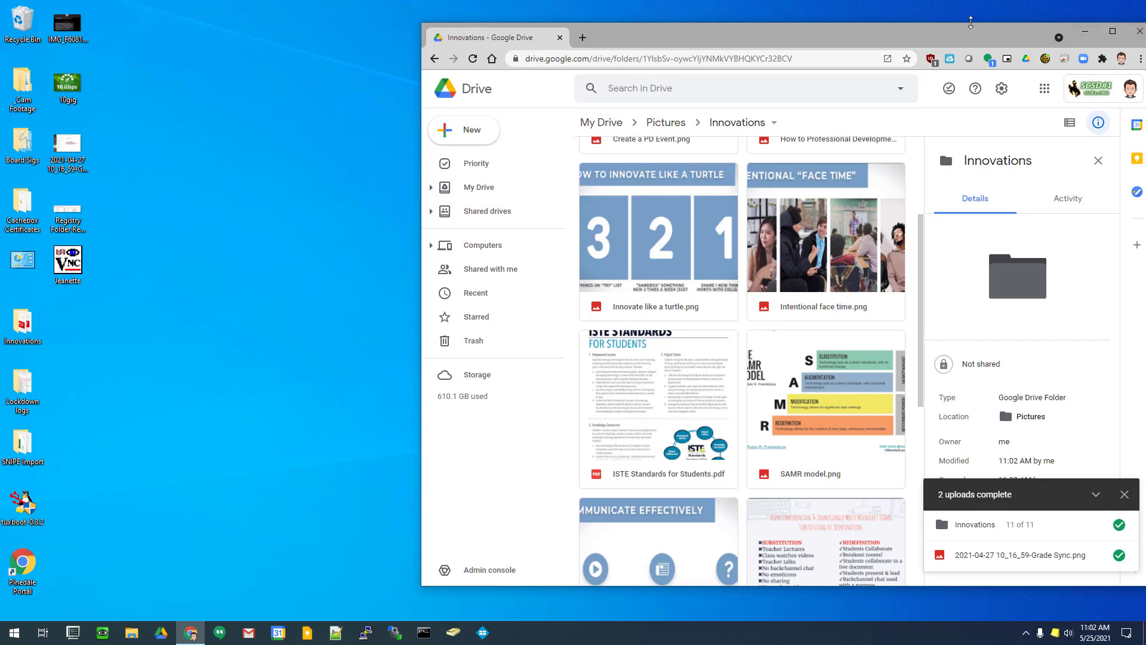
left_click_drag(962, 33, 862, 21)
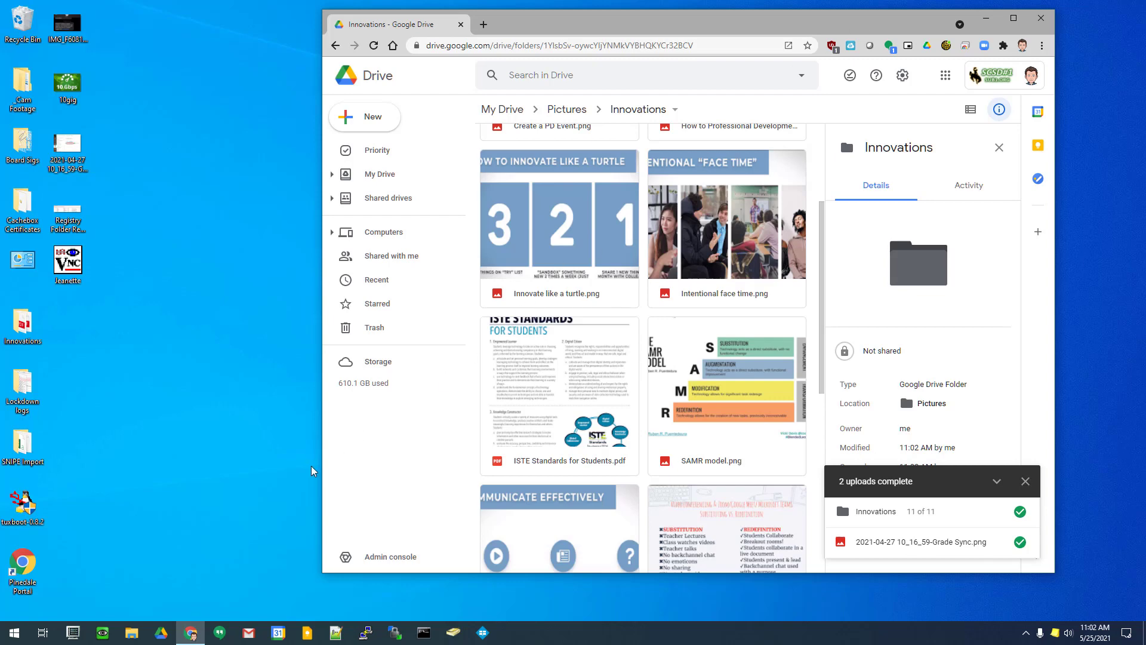
Step: Switch to File Explorer and open the Google Drive (G:) drive listed under This PC
left_click(1026, 633)
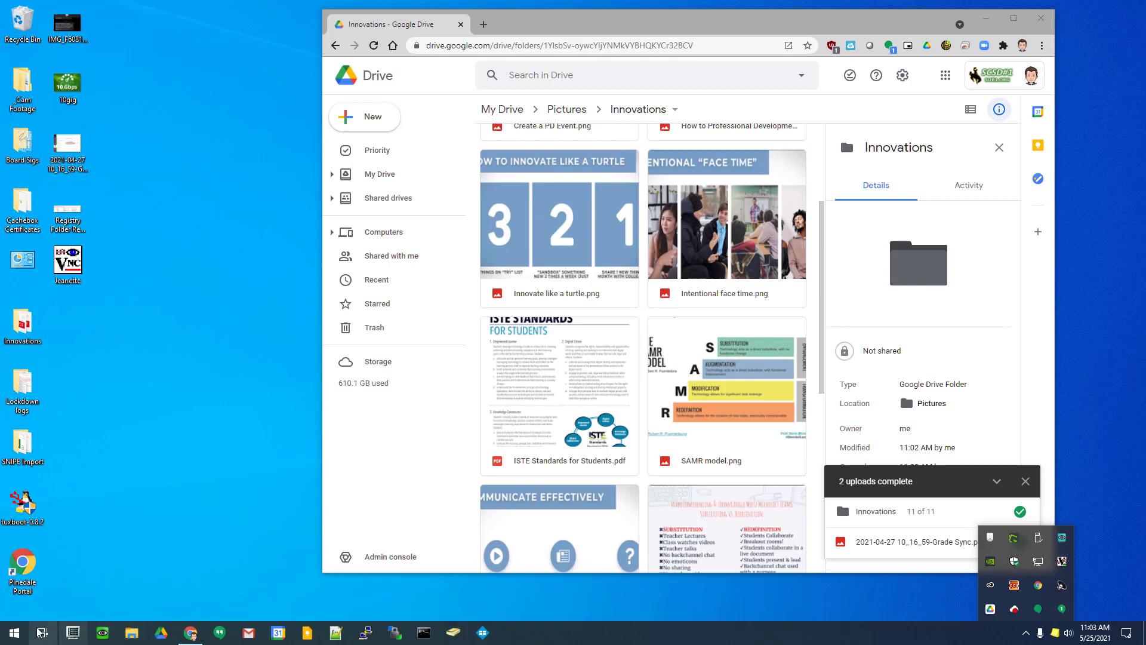
left_click(11, 636)
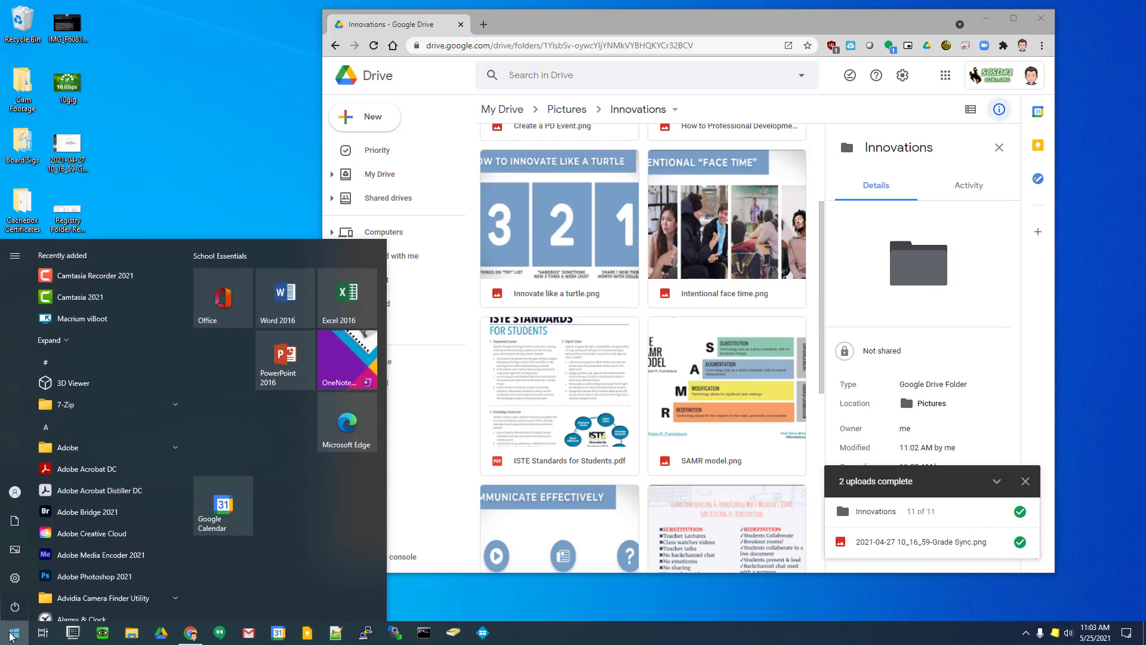
type("file")
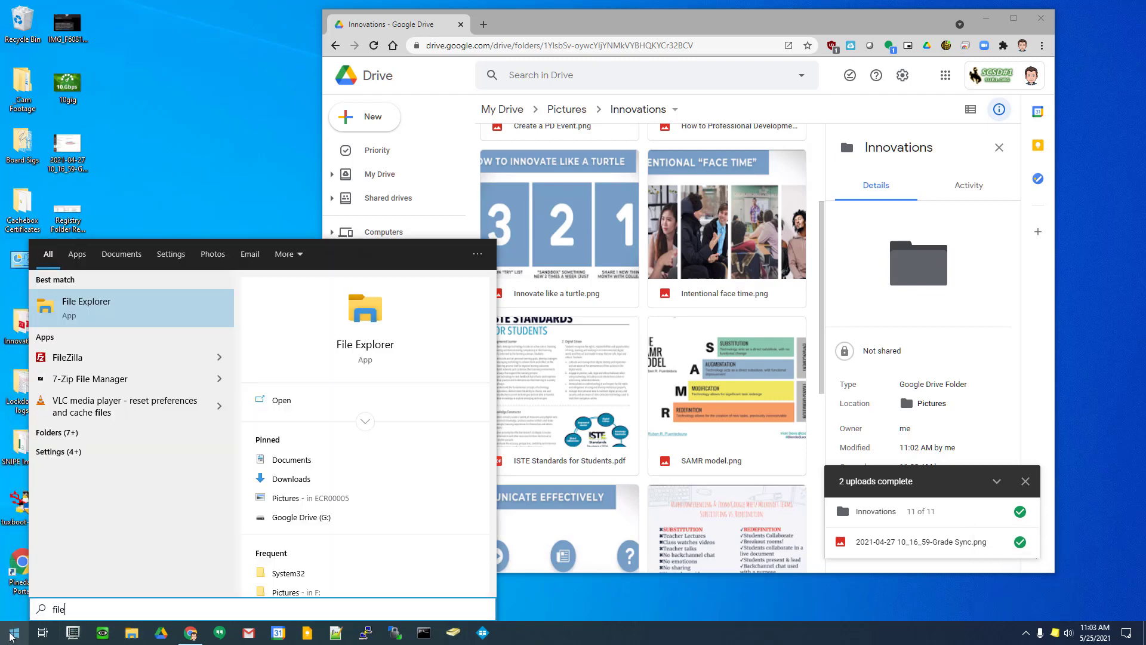
left_click(86, 301)
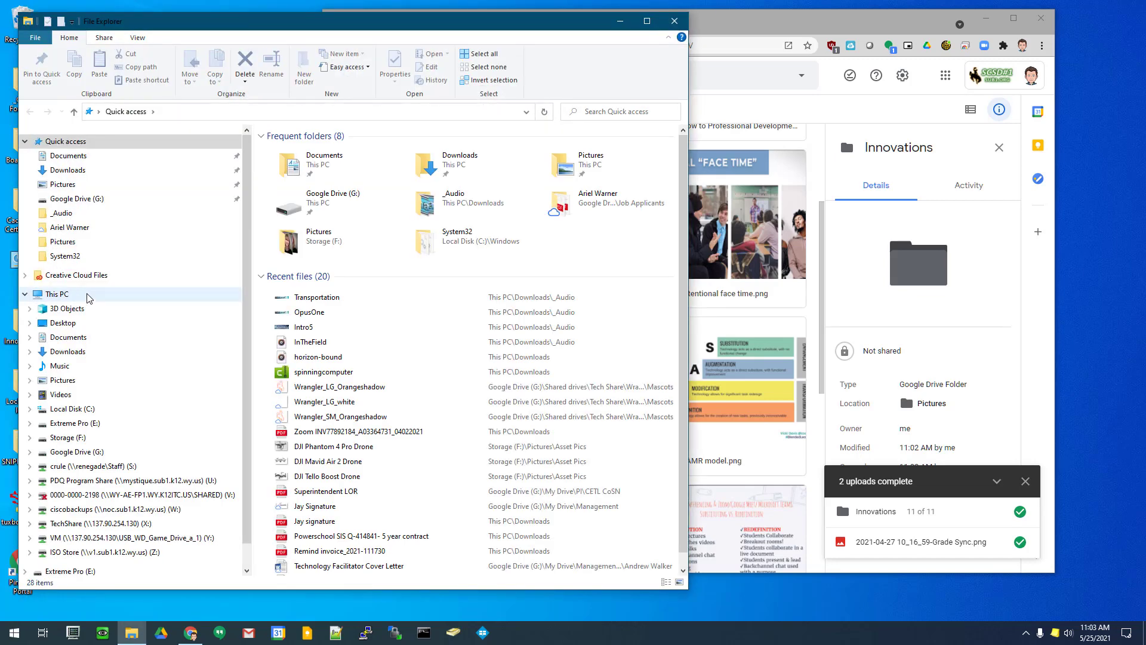
left_click(64, 297)
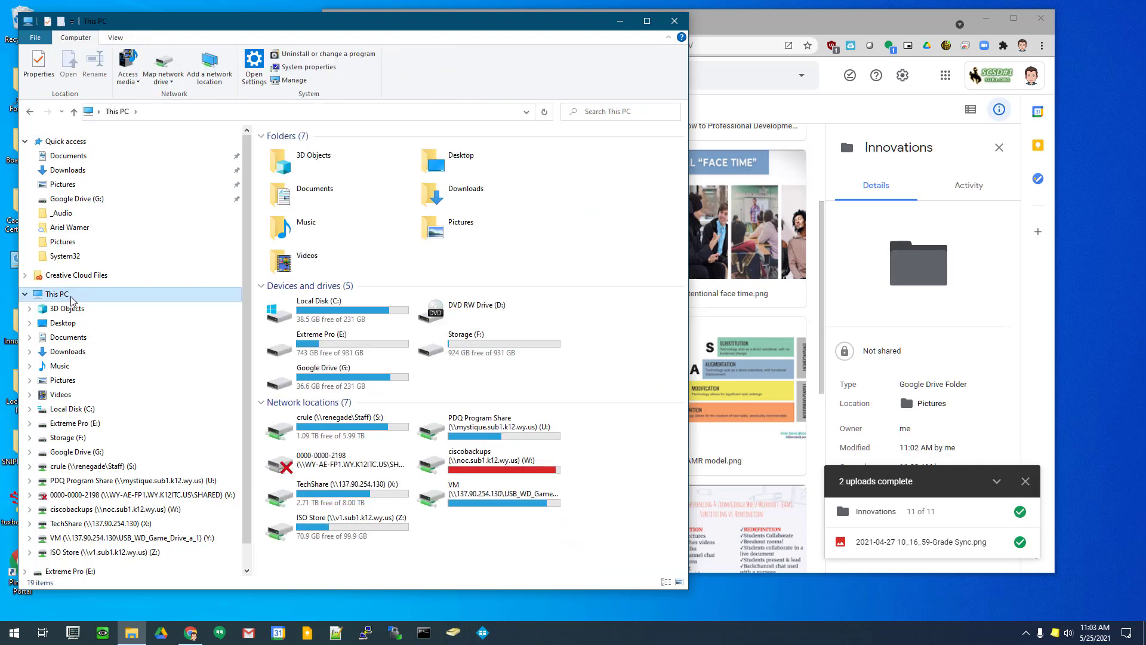
left_click(327, 374)
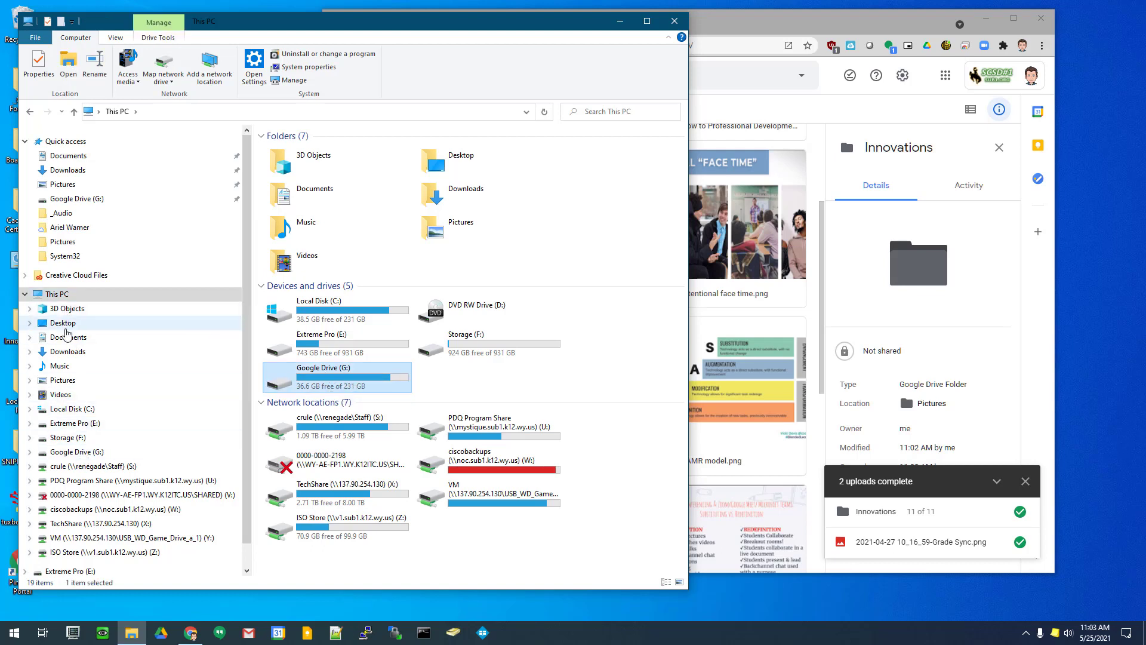
left_click(76, 453)
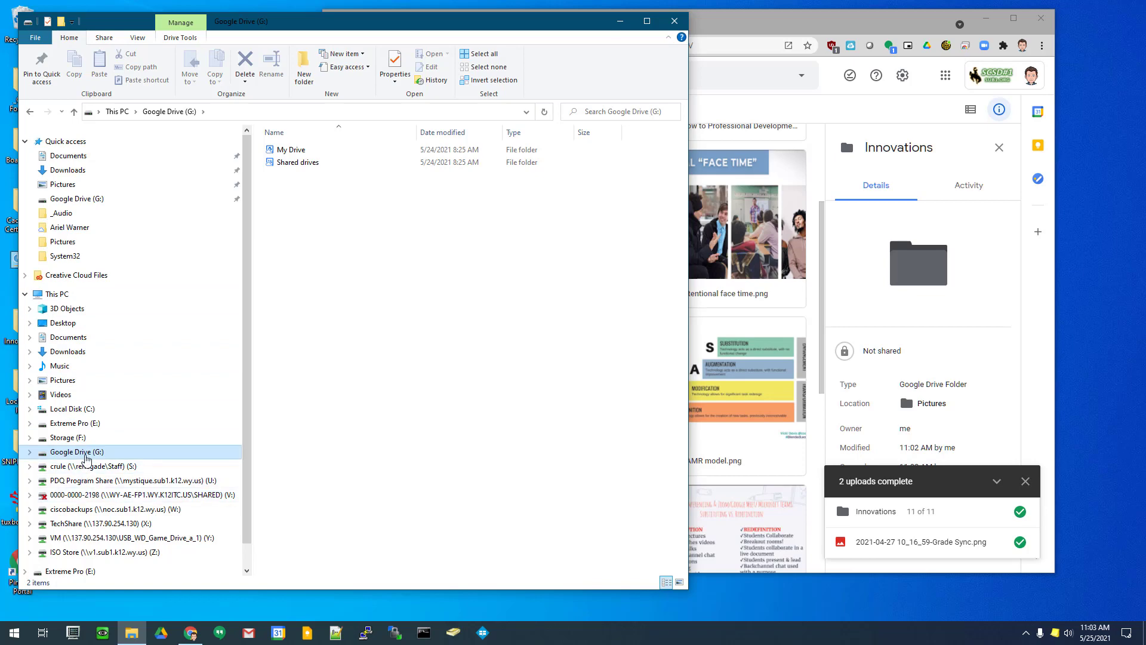
Step: Switch back to Google Drive in Chrome, open the Drive for desktop help page, and expand its download and install instructions
left_click(845, 135)
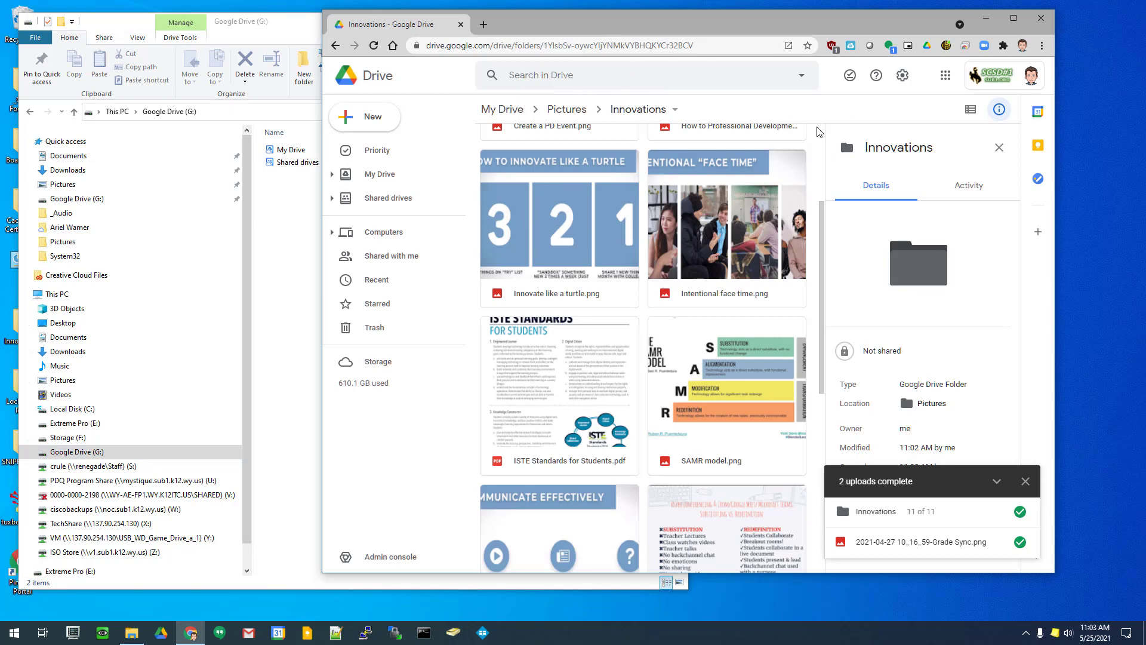
left_click(904, 77)
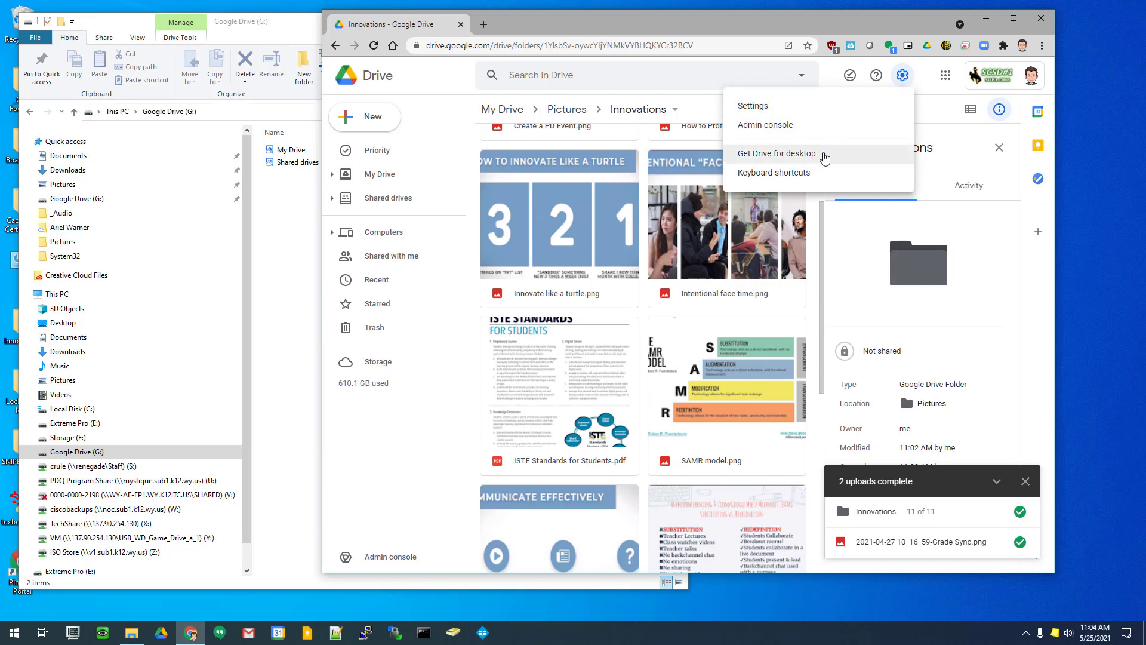
left_click(766, 156)
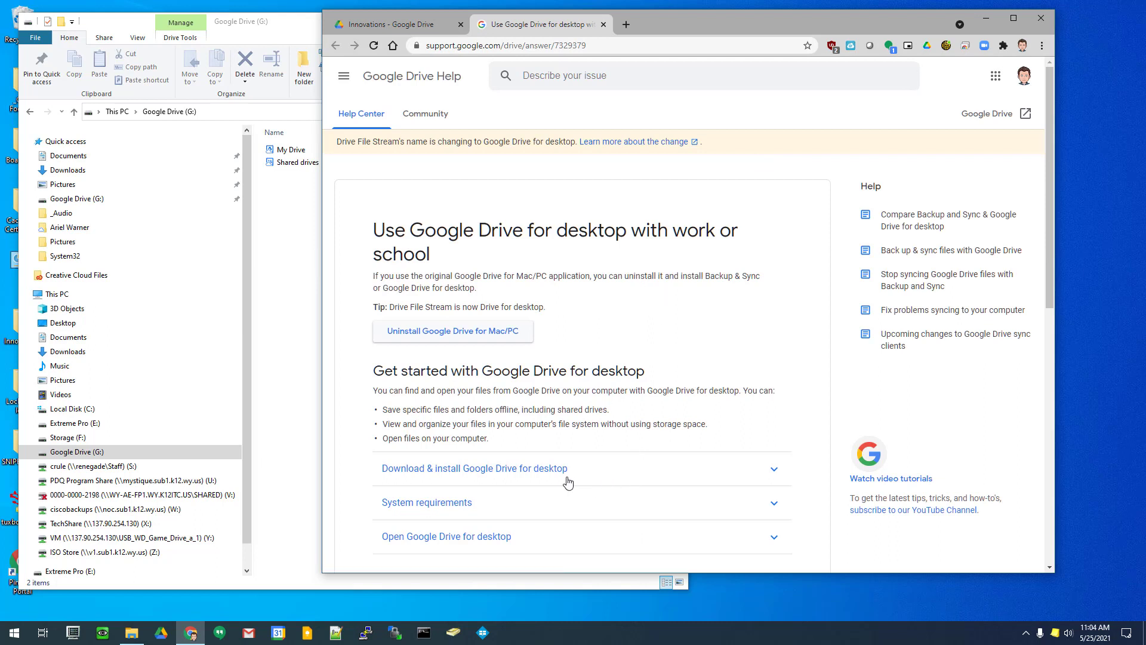
left_click(491, 469)
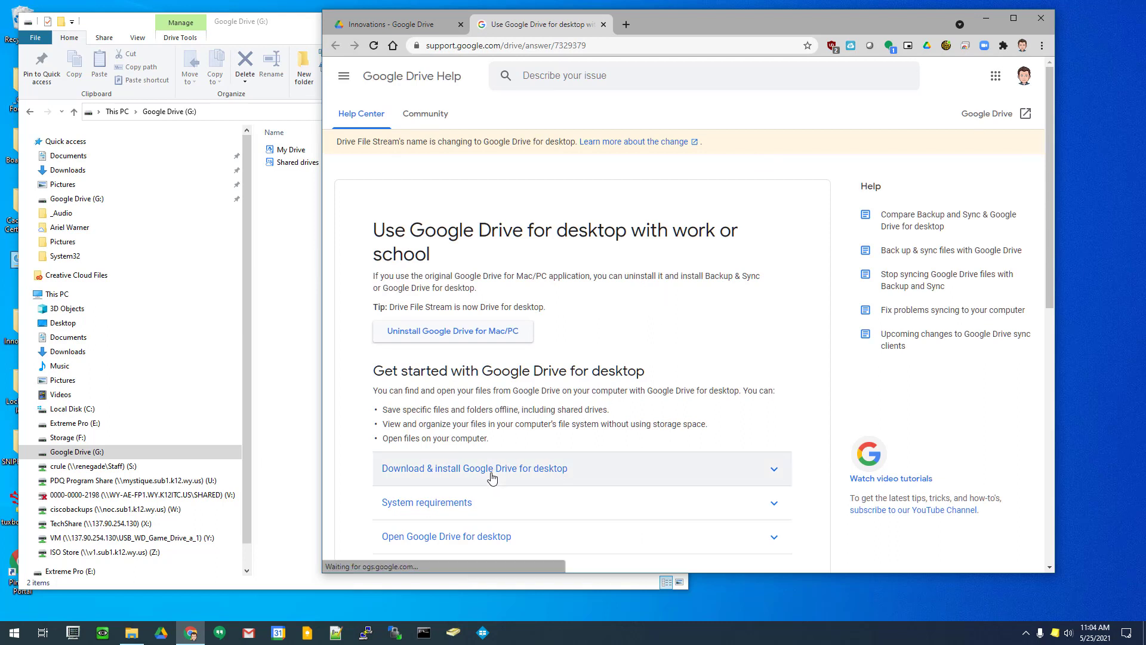
scroll(725, 324, "down", 2)
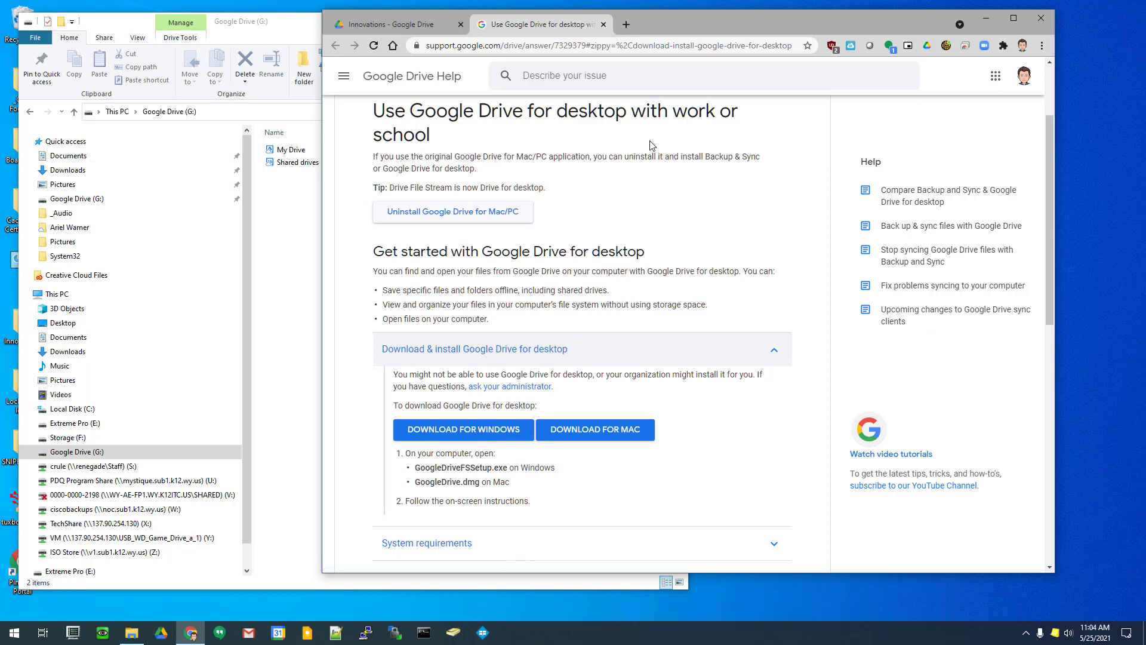
Step: Close the browser and show This PC in File Explorer, with the window moved clear of the desktop icons
left_click(1042, 21)
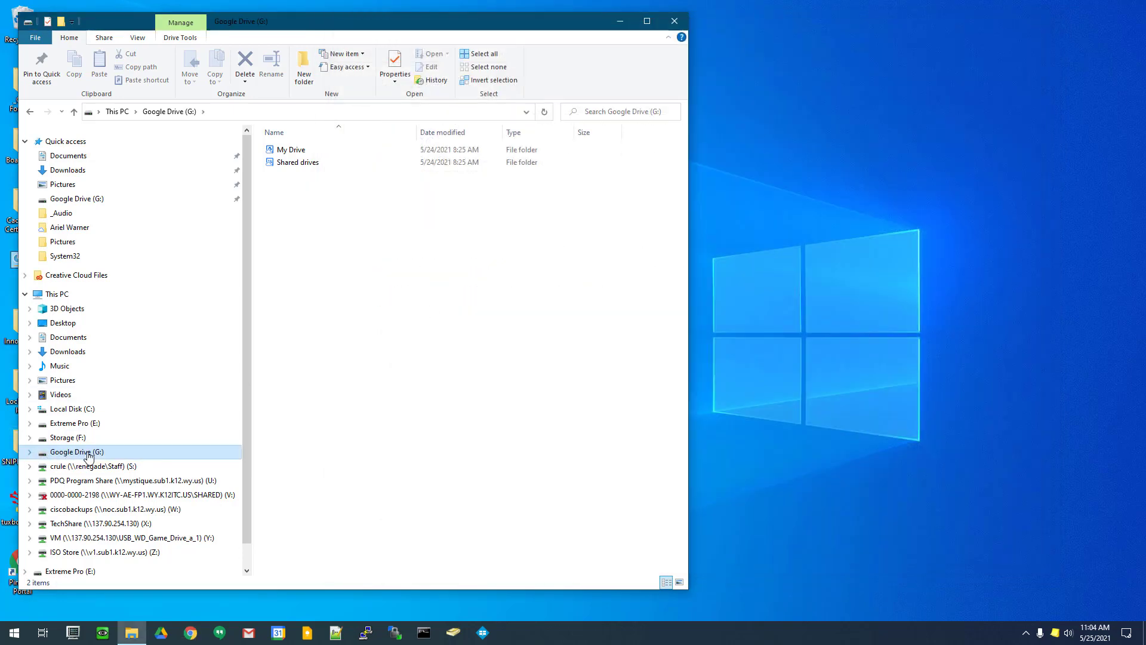
left_click(57, 293)
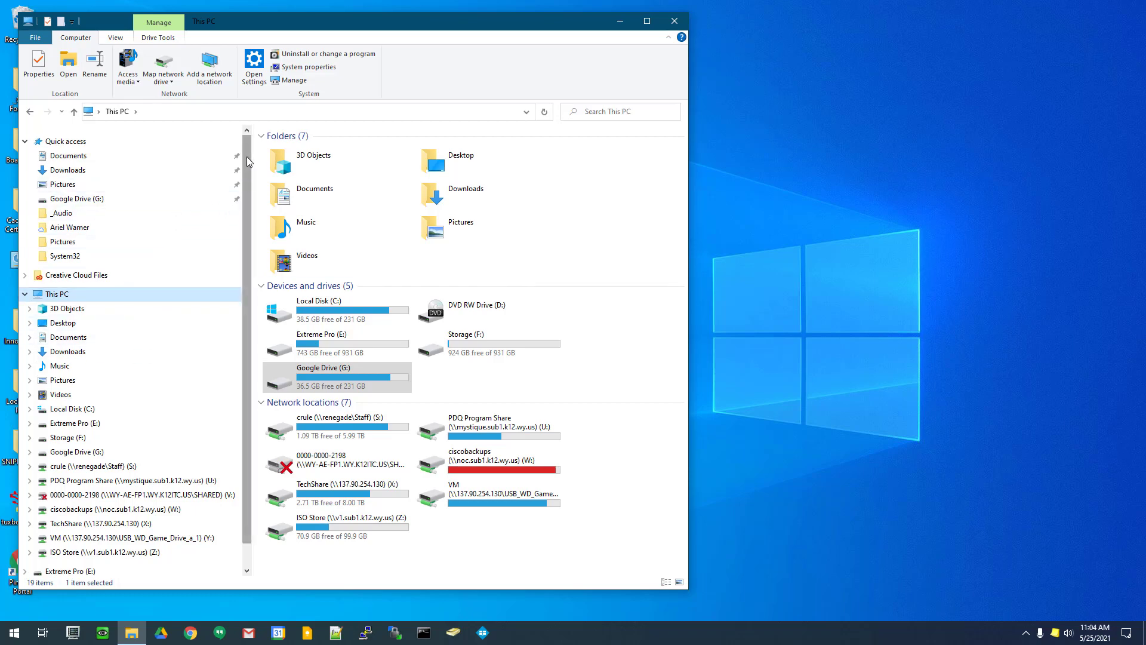
left_click_drag(280, 21, 354, 24)
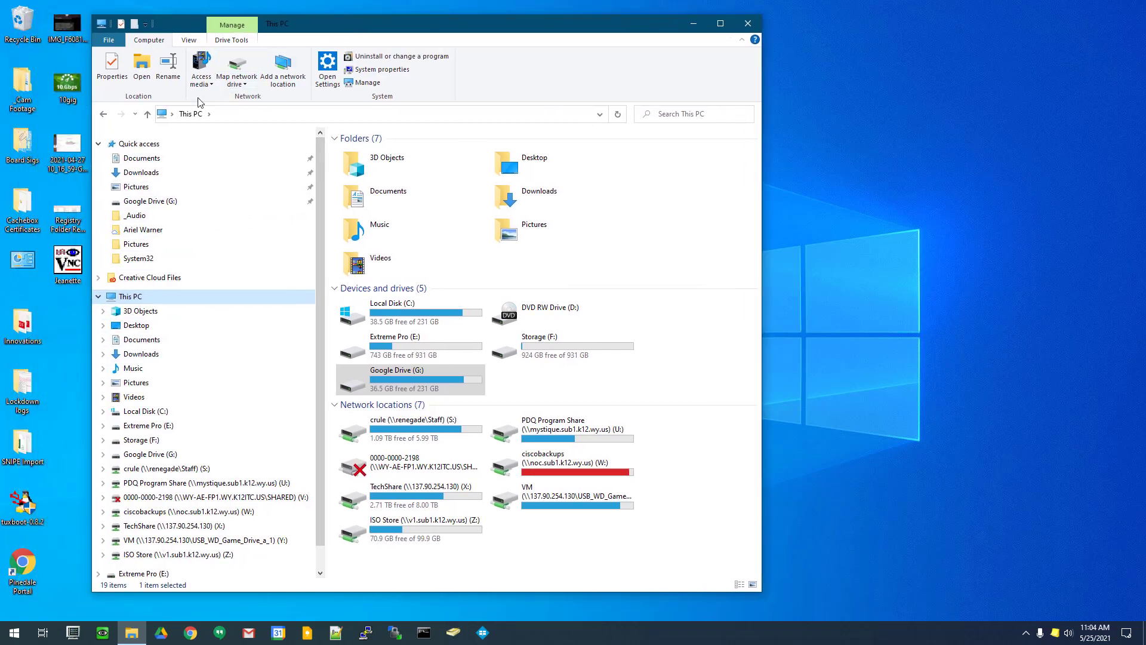
Step: Replace the This PC window with the desktop's Innovations folder and reveal the folder's full path
left_click(247, 113)
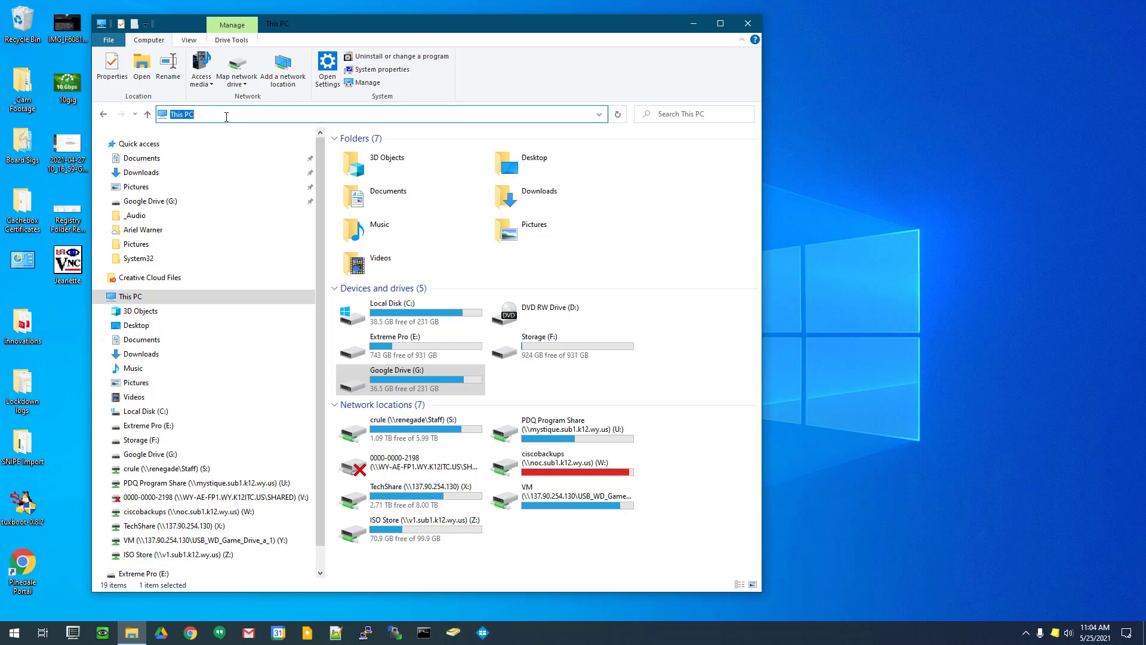
left_click(747, 22)
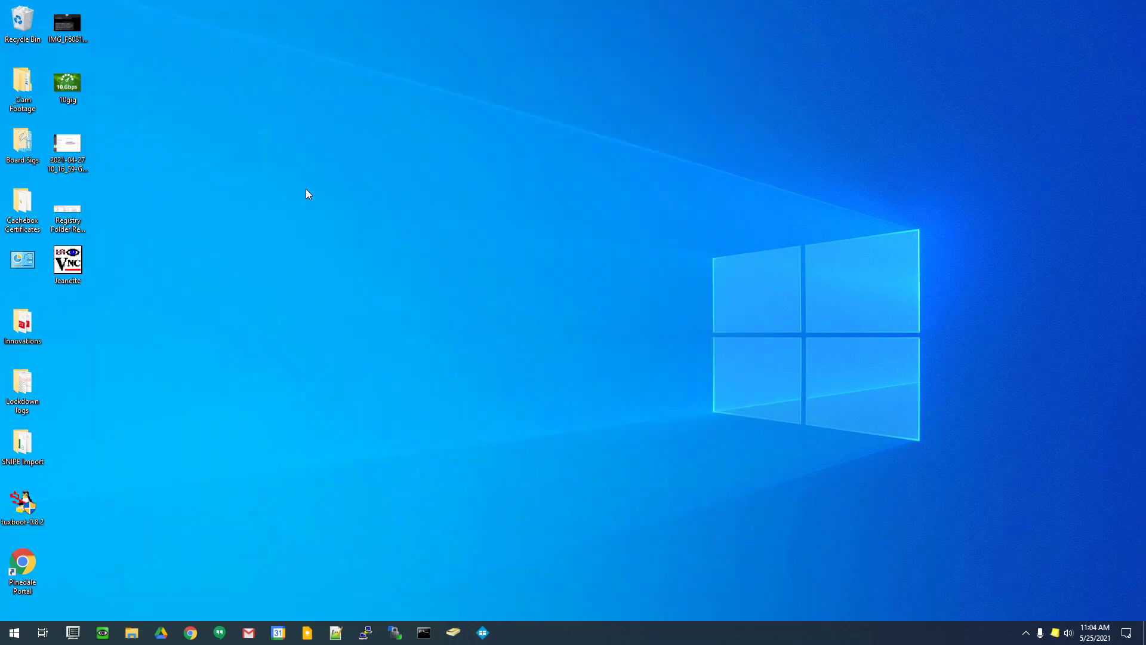
double_click(22, 326)
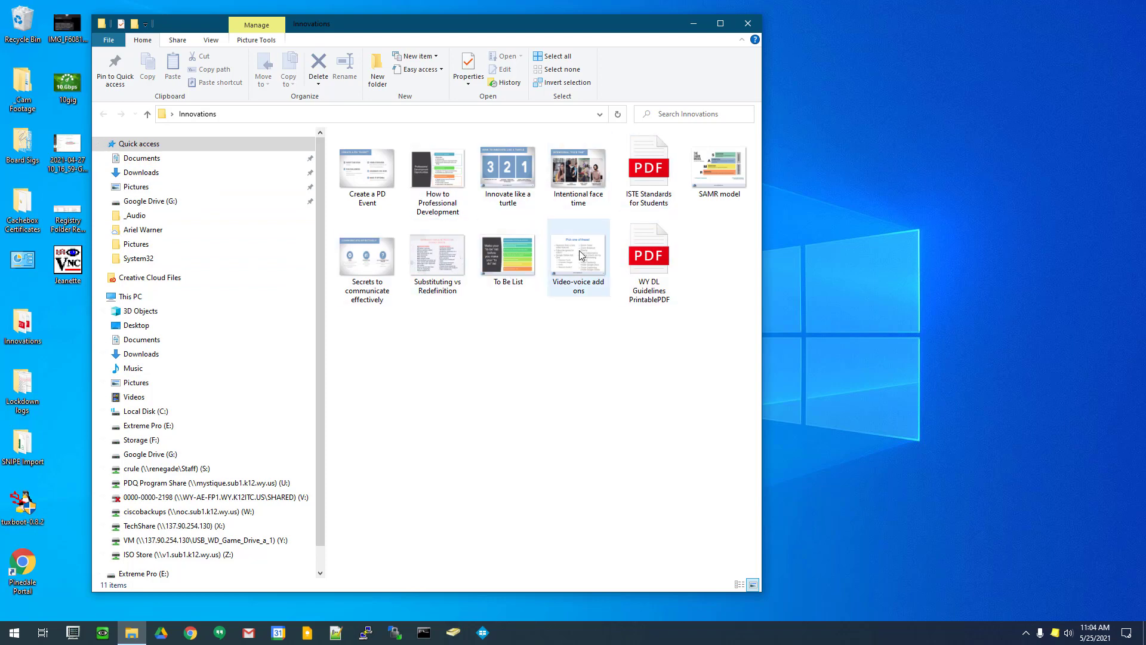
left_click(311, 115)
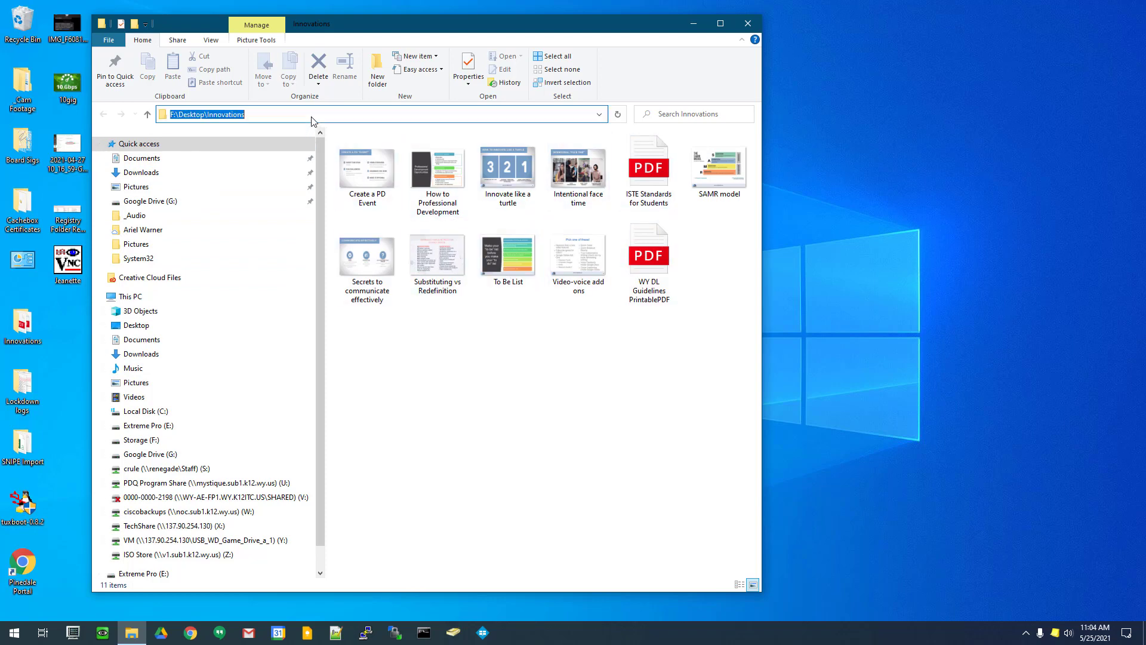
left_click(397, 400)
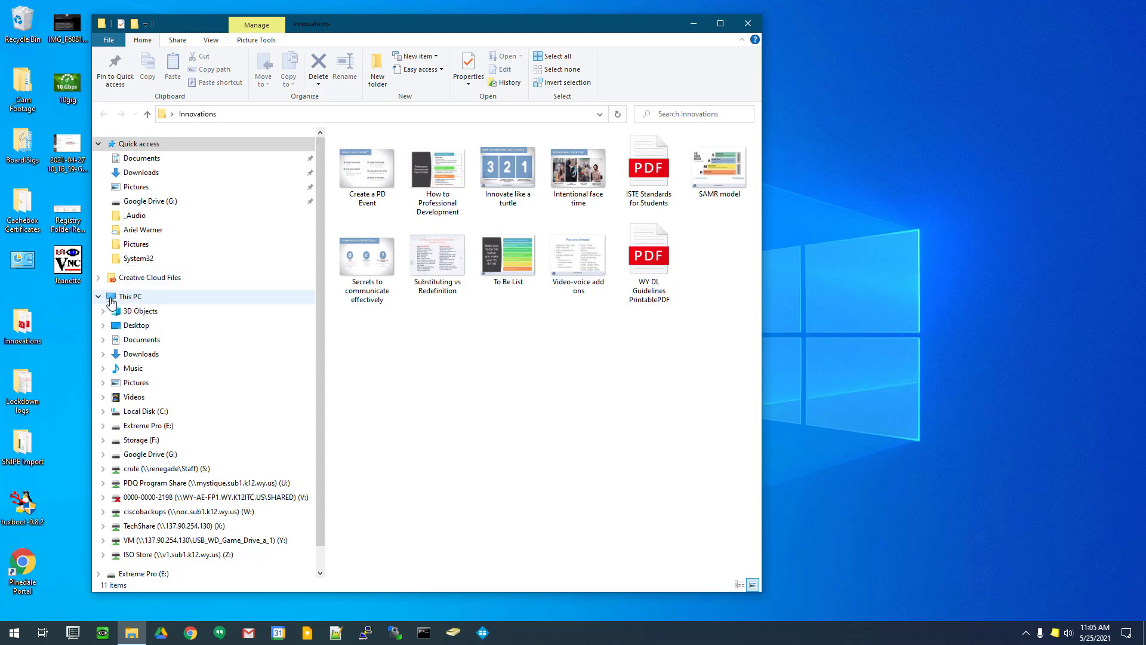
Step: Browse This PC and then the Documents, Pictures and Downloads folders to see where local files are stored
scroll(317, 423, "down", 1)
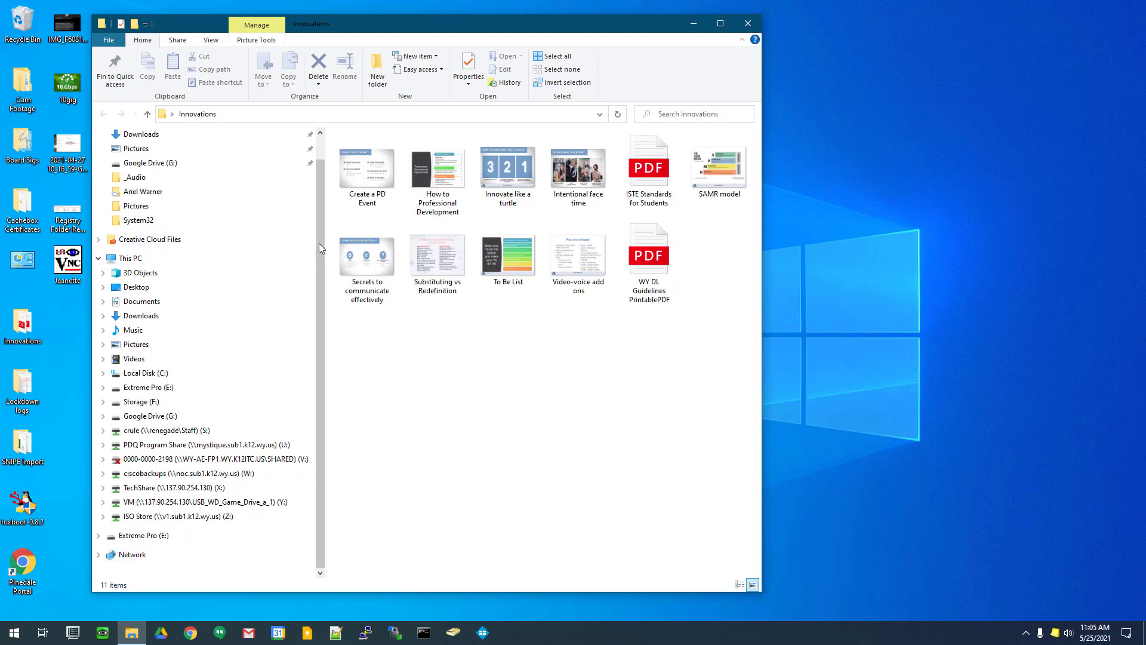
scroll(320, 222, "up", 1)
left_click(130, 296)
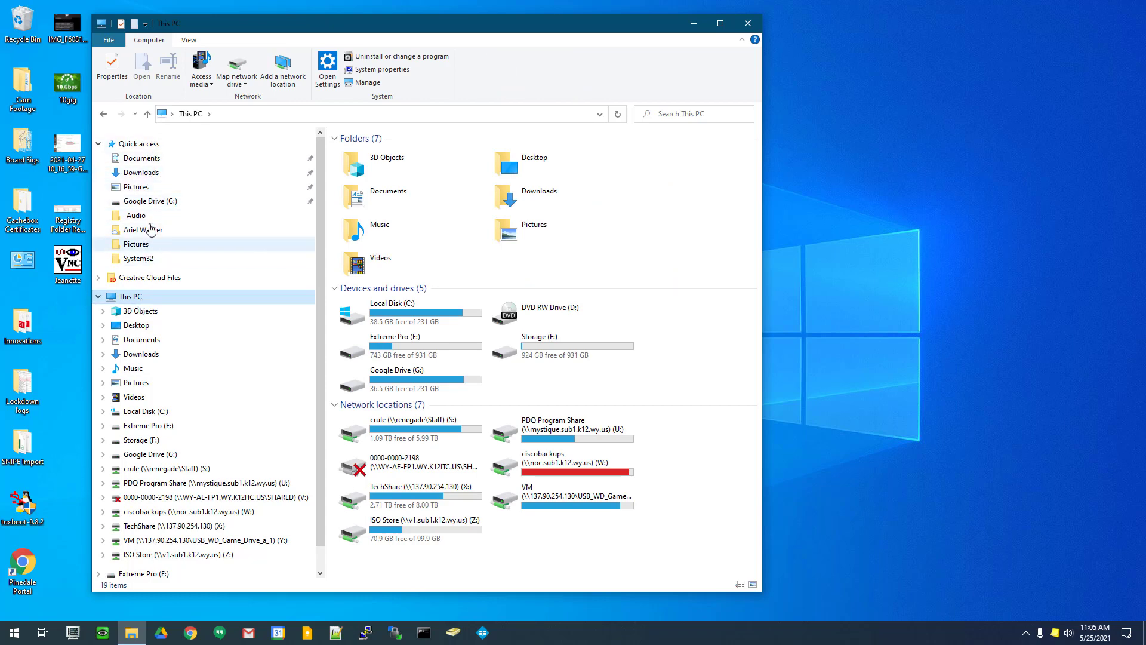
left_click(149, 174)
left_click(152, 163)
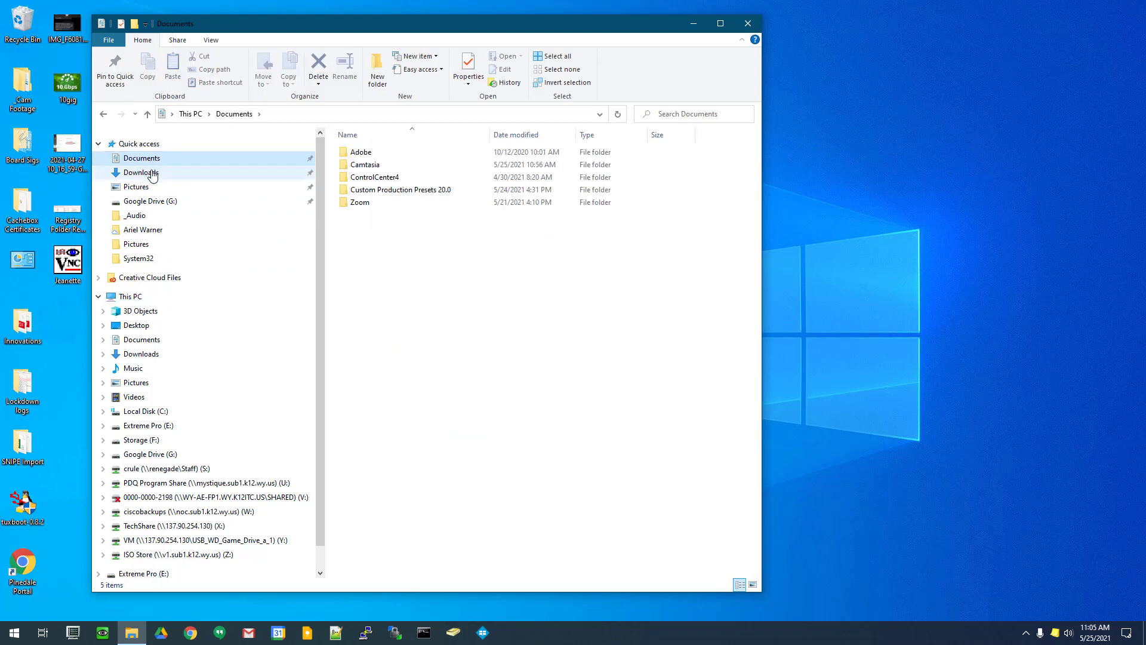
left_click(151, 173)
left_click(146, 187)
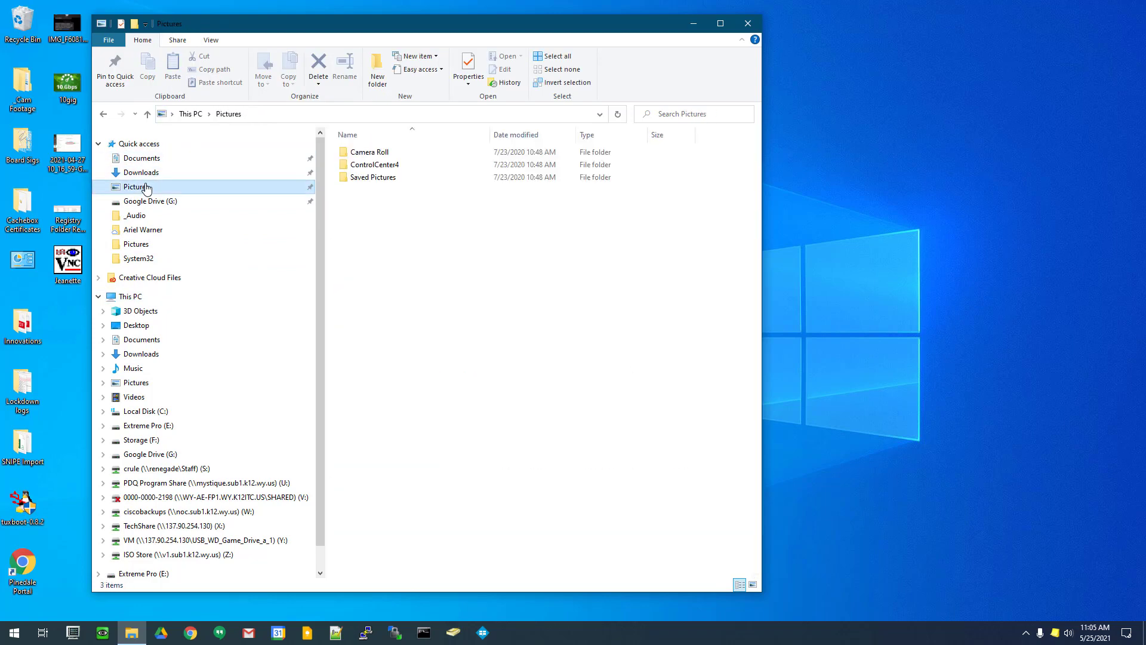
left_click(156, 174)
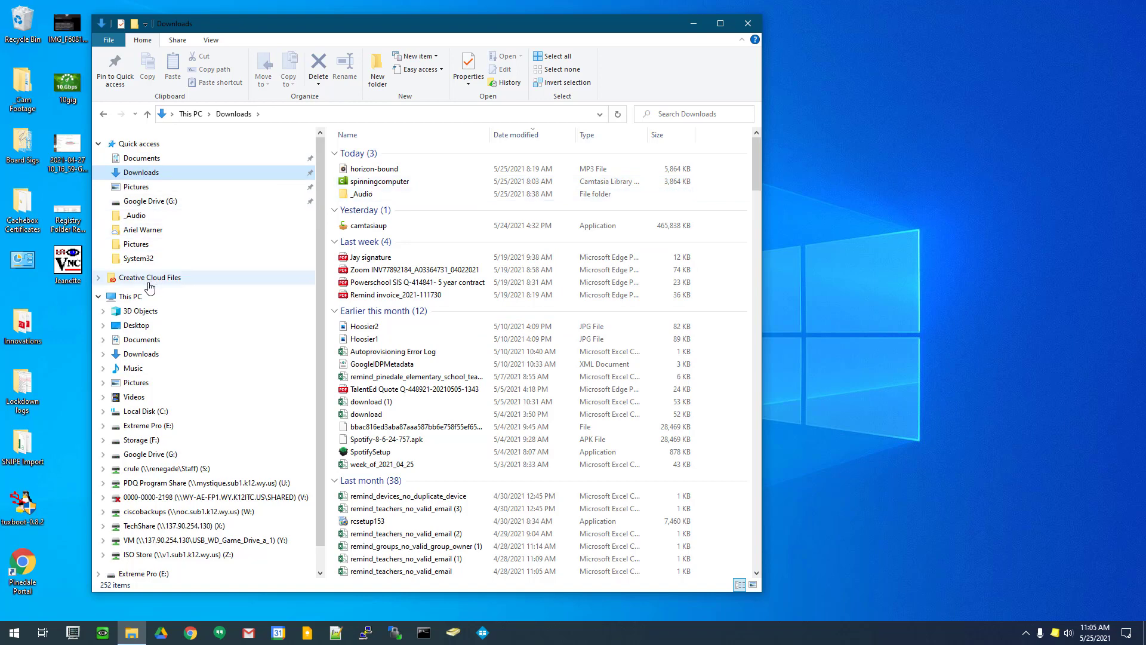
Step: Return to This PC, collapse its groups so that only Folders is expanded, and select the Pictures folder
left_click(132, 297)
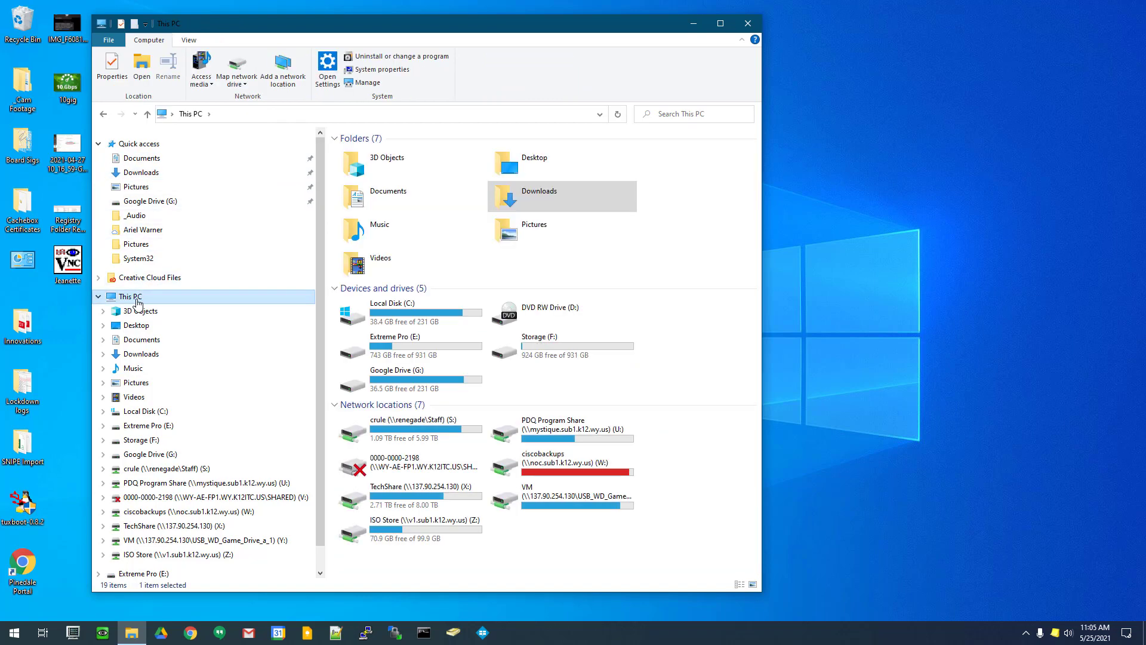
double_click(342, 140)
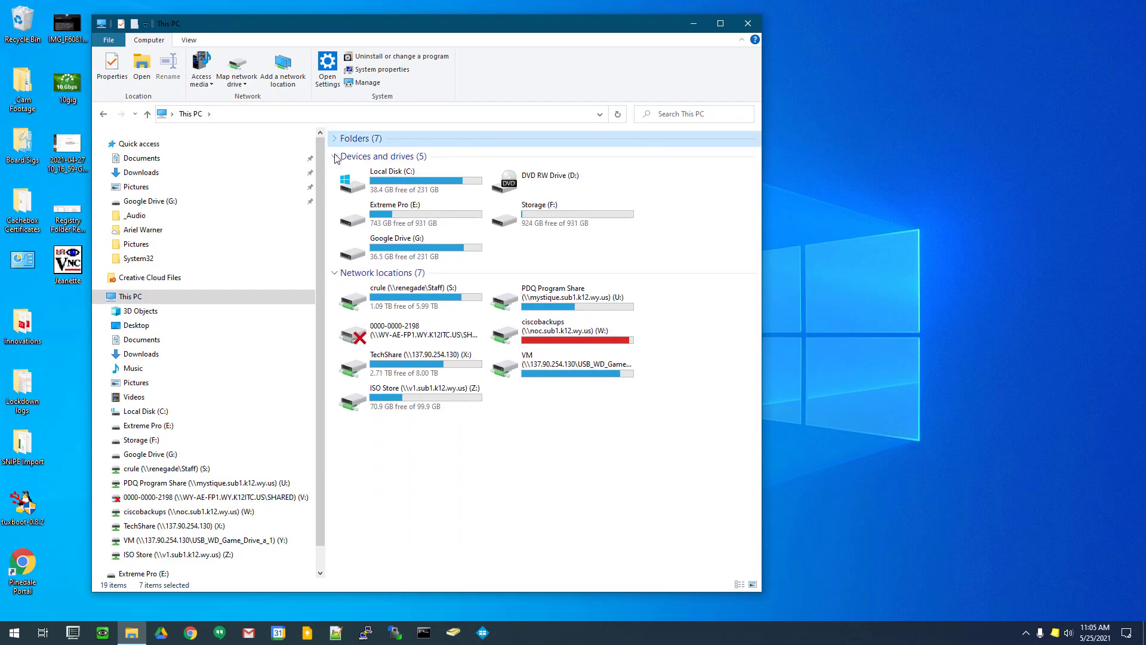
left_click(335, 157)
left_click(334, 174)
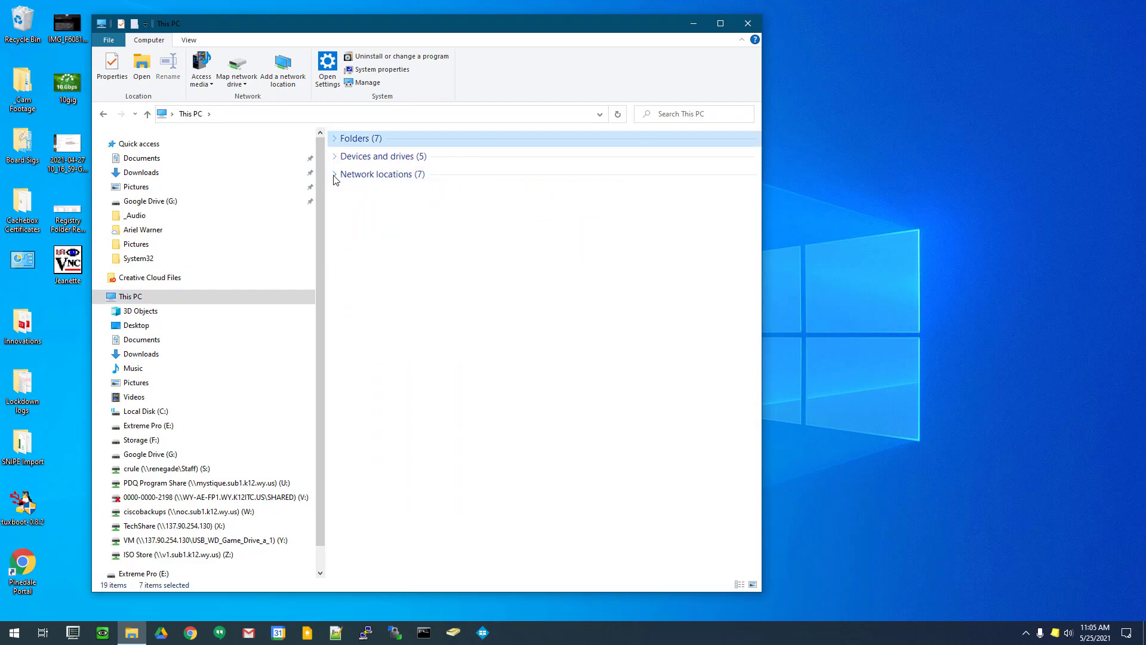
left_click(335, 139)
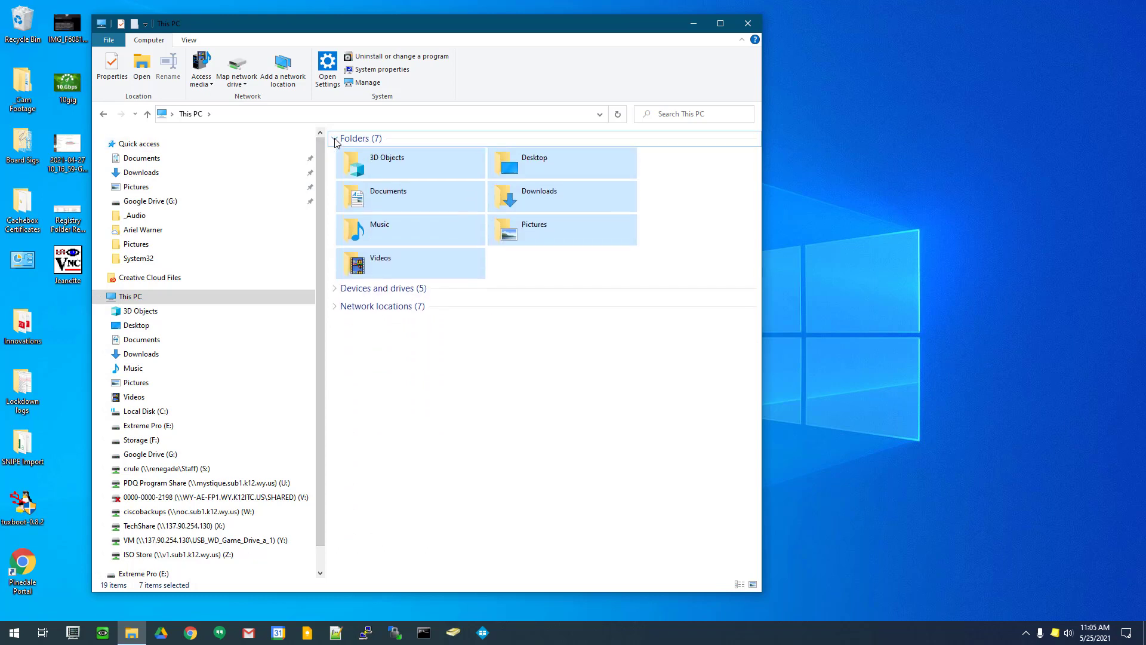
left_click(514, 262)
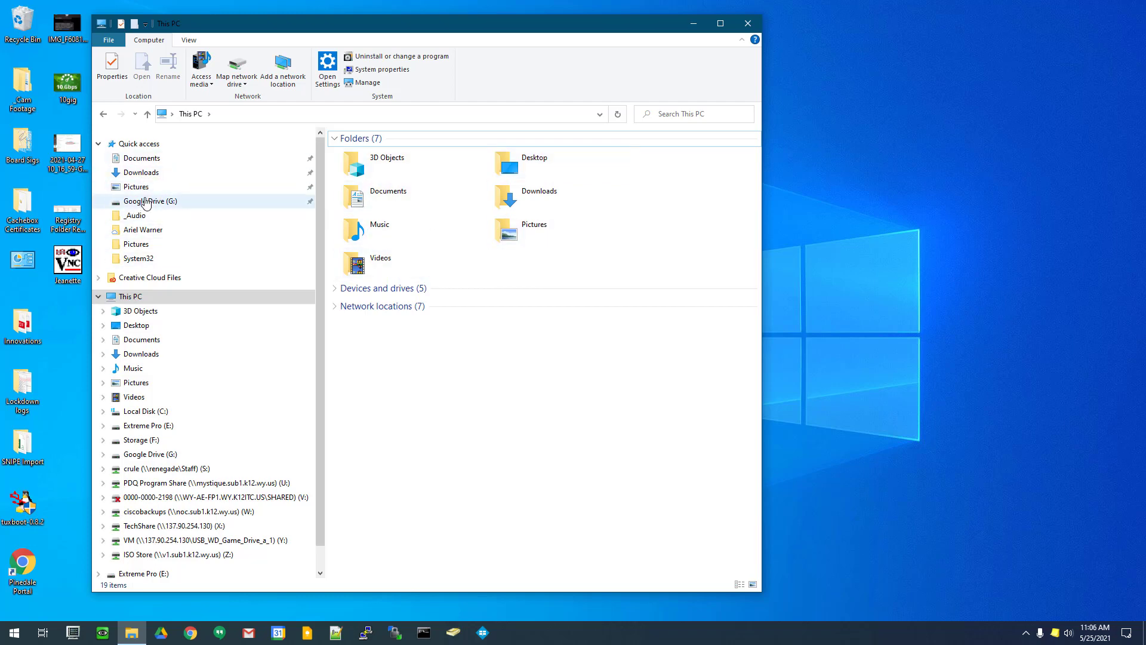
left_click(535, 230)
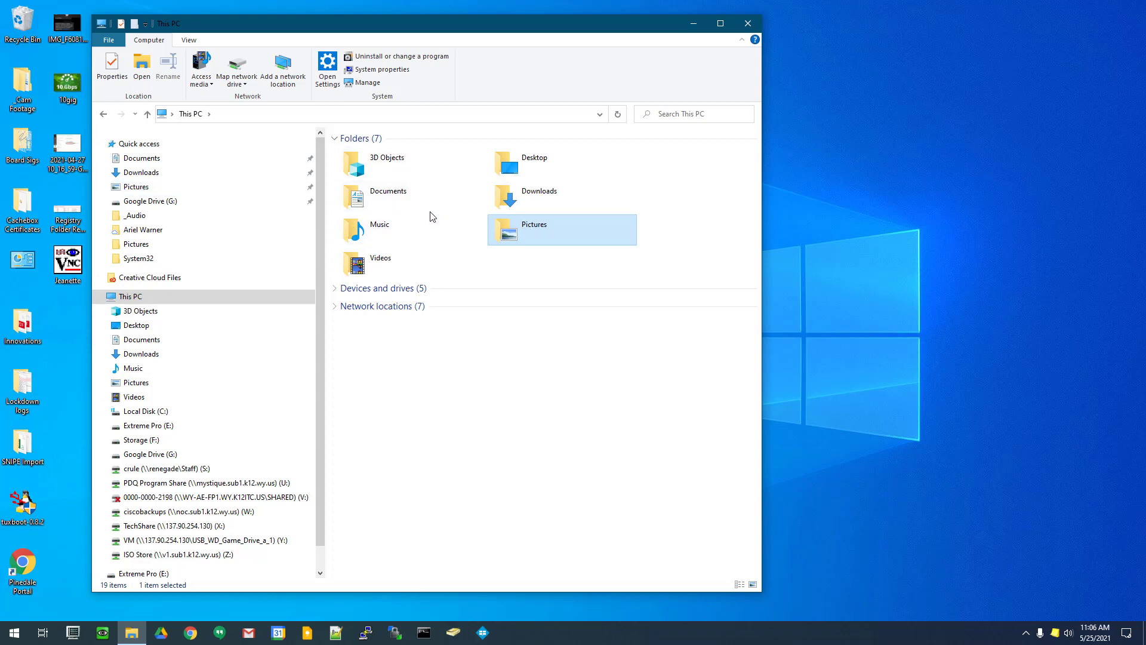
Step: Expand Devices and drives and highlight each drive in turn, from Local Disk (C:) through Google Drive (G:)
left_click(335, 289)
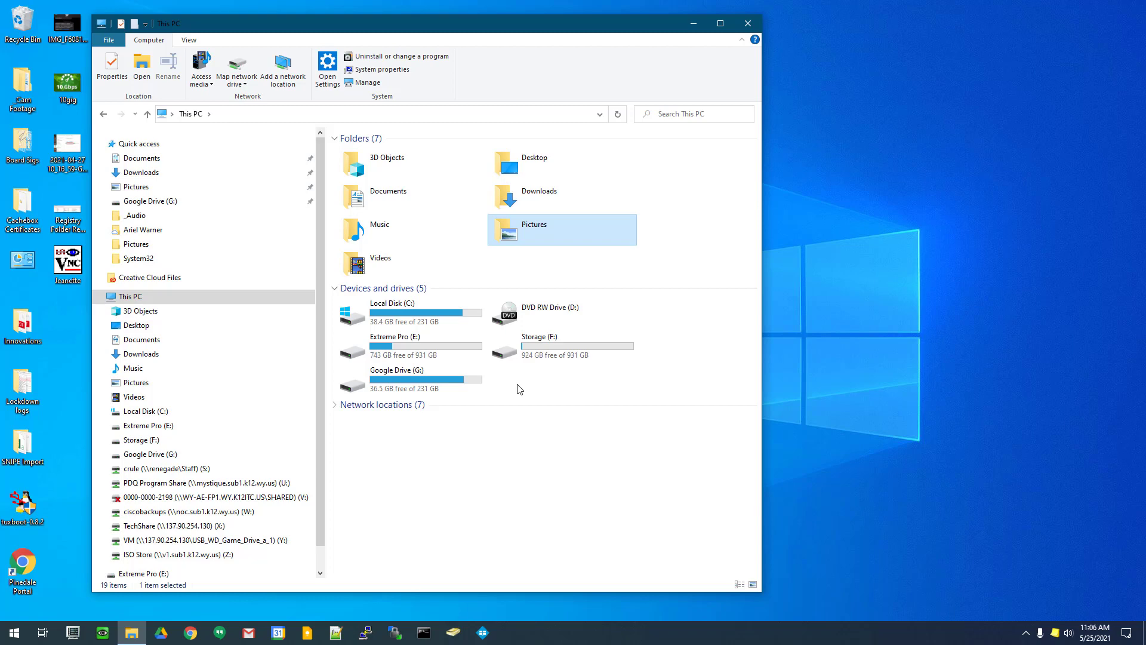
left_click(451, 320)
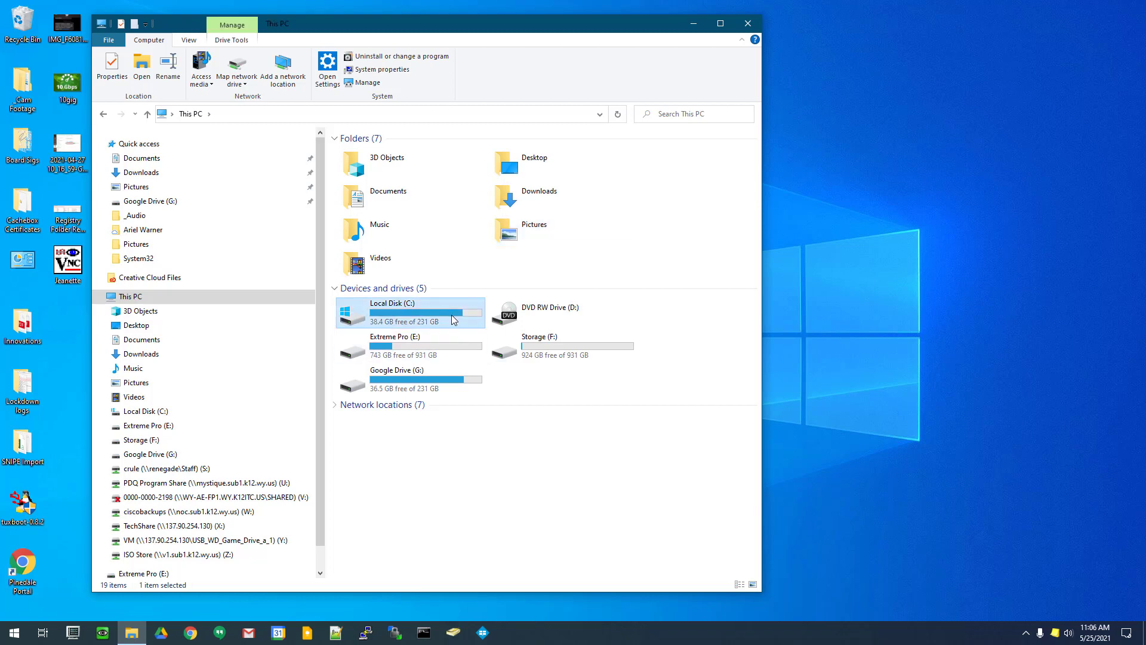
left_click(550, 323)
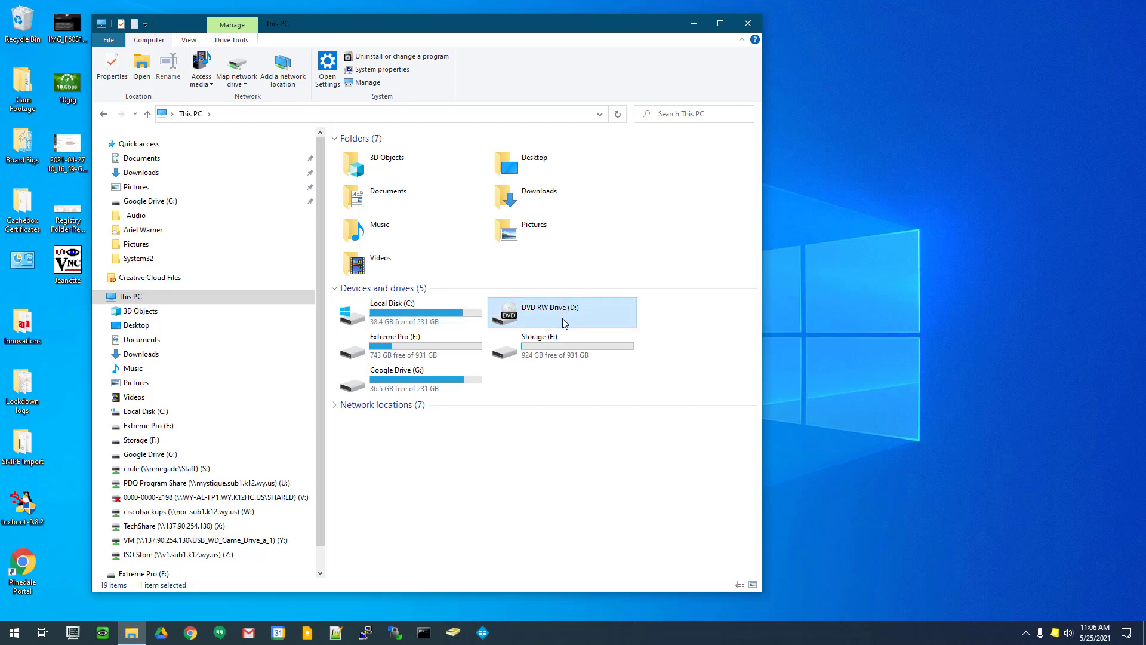
left_click(417, 346)
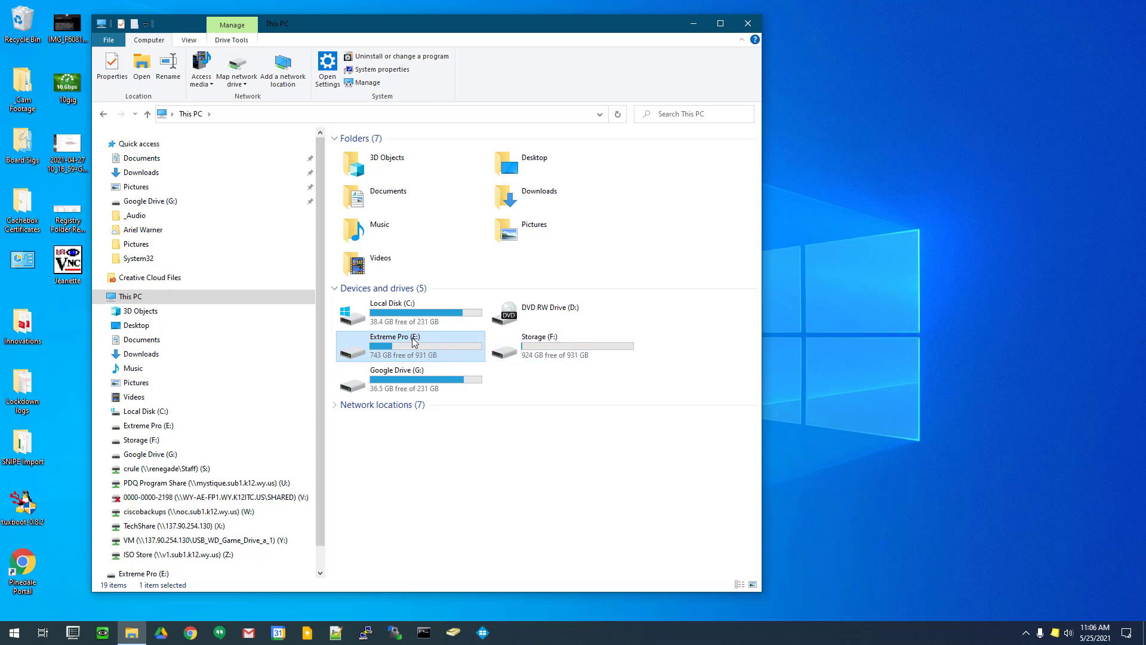
left_click(560, 345)
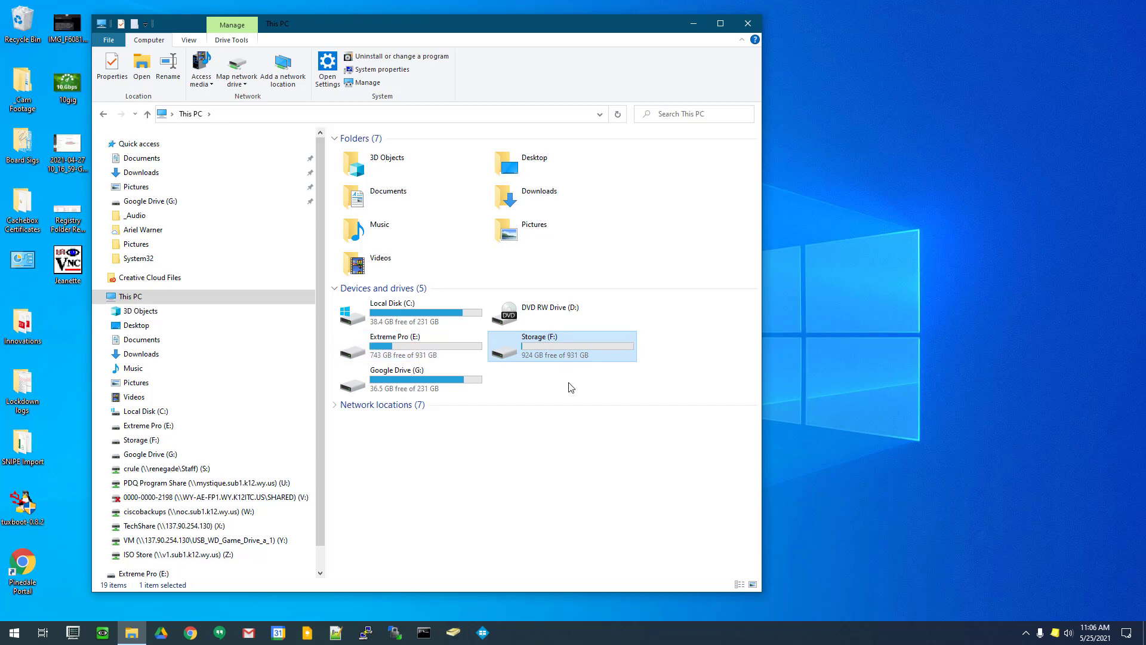
left_click(424, 389)
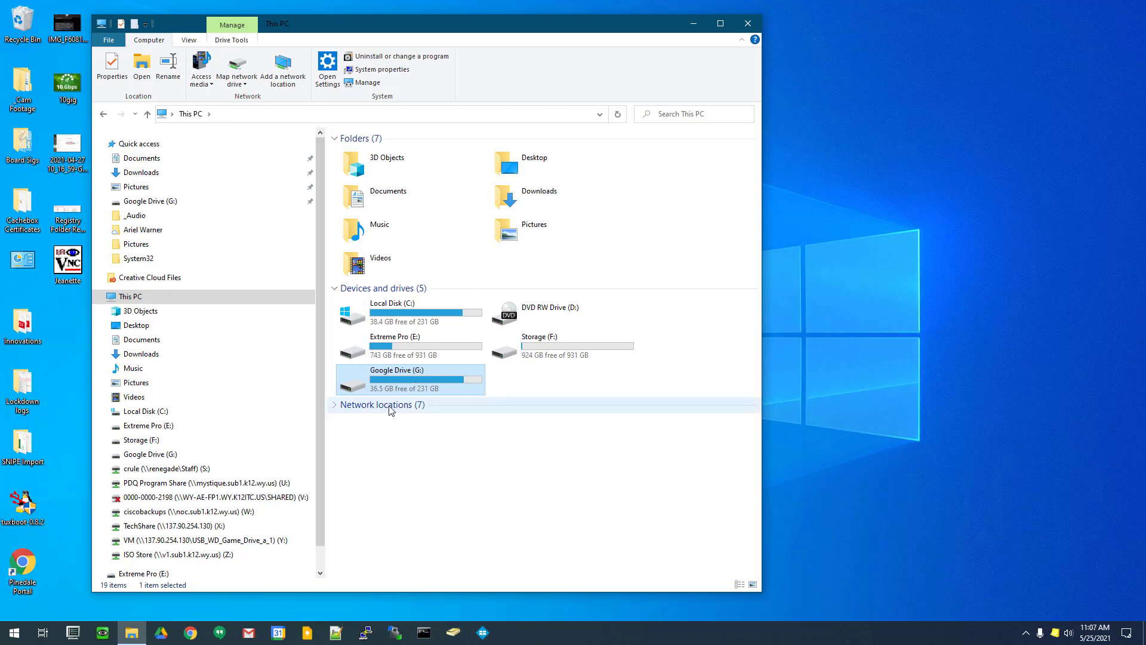
Step: Expand Network locations, highlight the Staff (S:) network drive, and reselect Google Drive (G:)
left_click(335, 405)
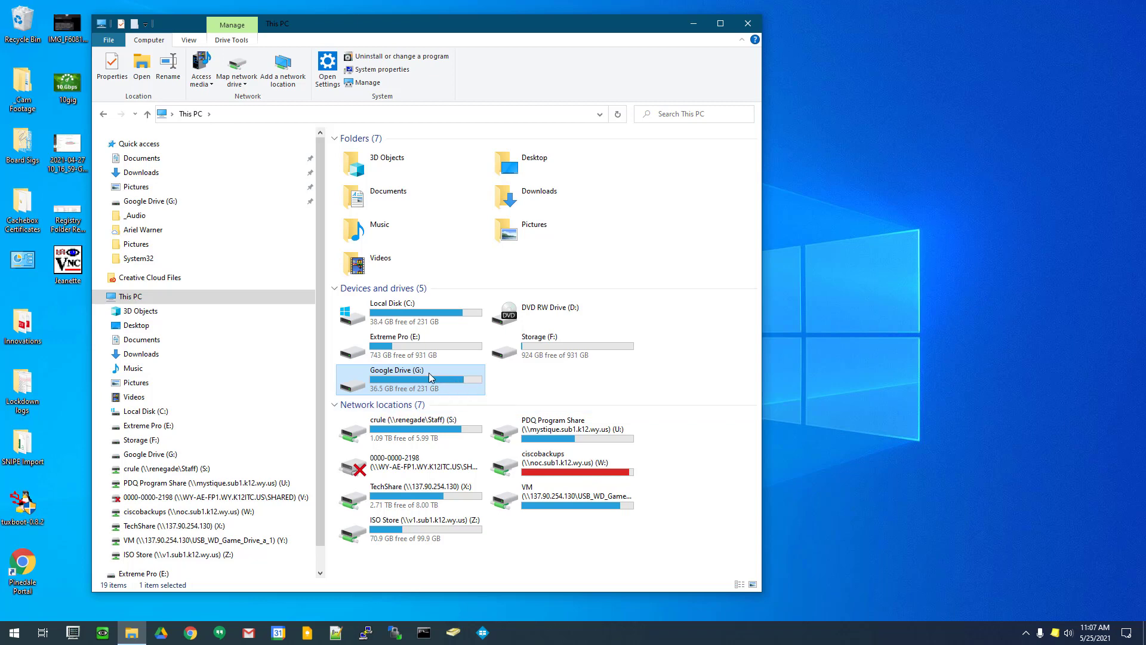
left_click(507, 377)
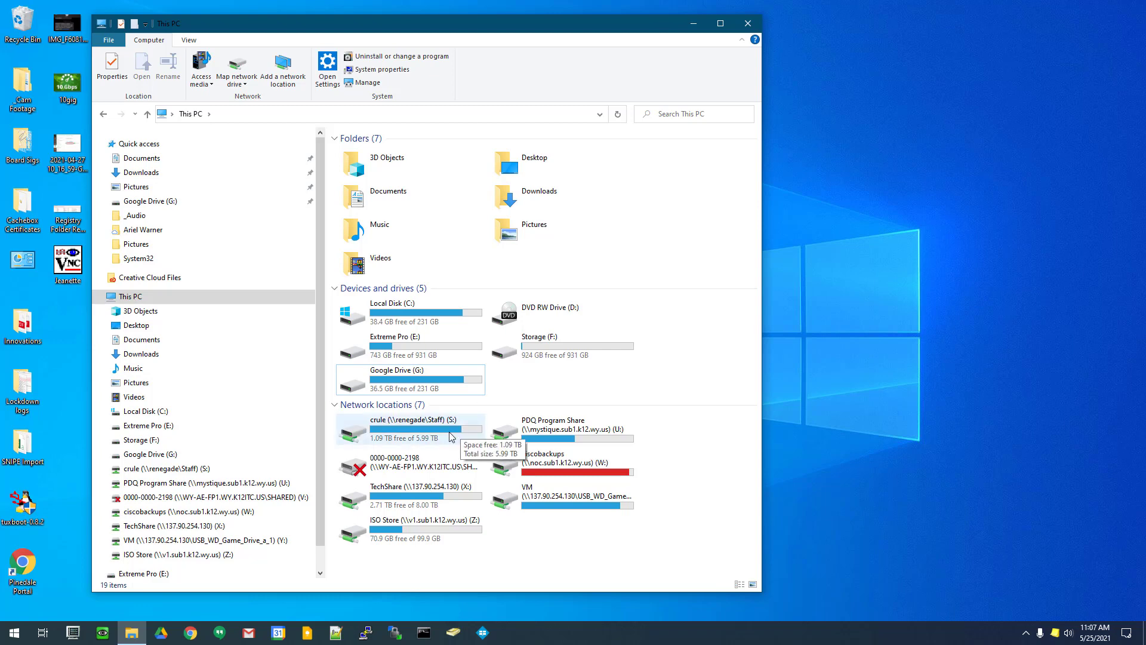
left_click(421, 441)
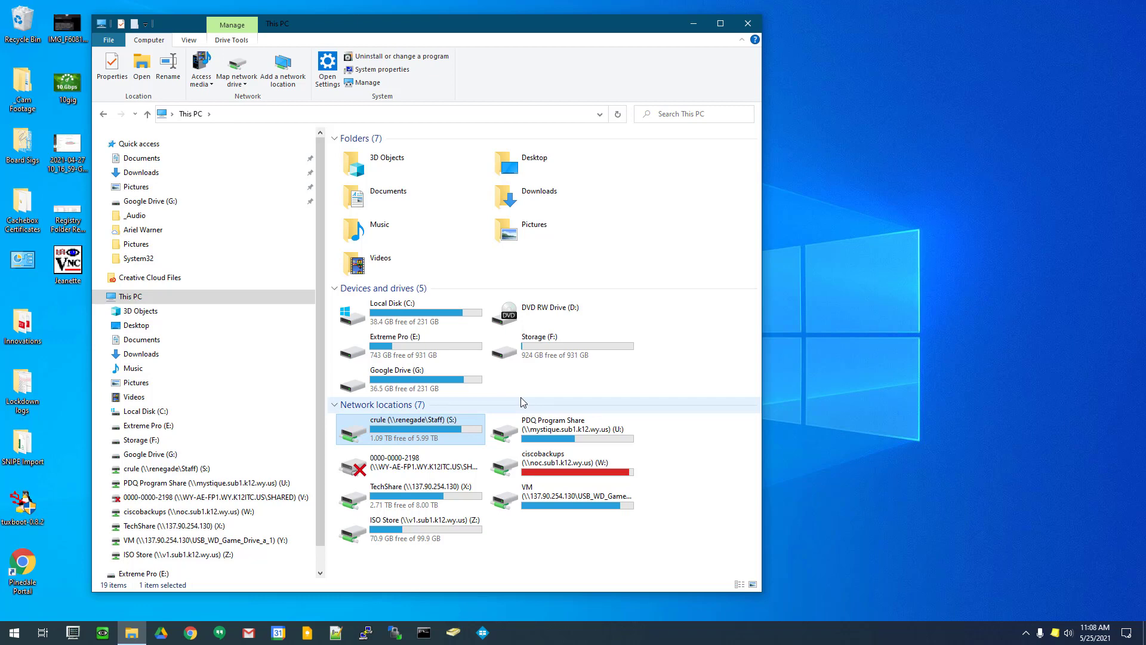
left_click(404, 380)
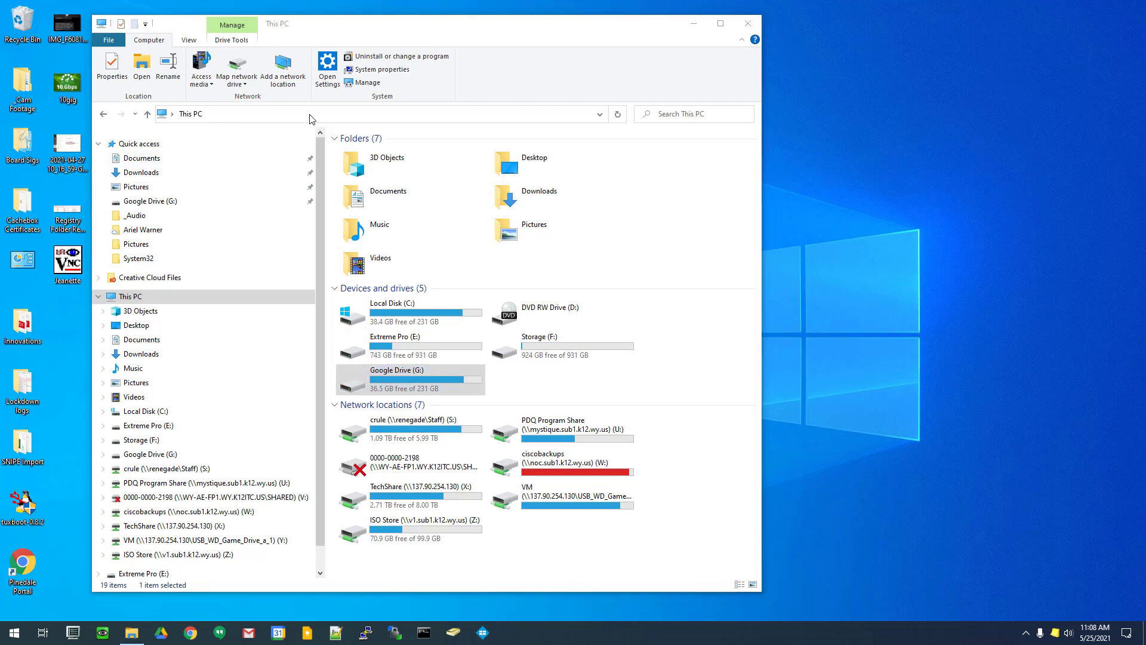
Step: Open the Google Drive (G:) drive and move its window toward the desktop's left edge
left_click_drag(359, 20, 350, 17)
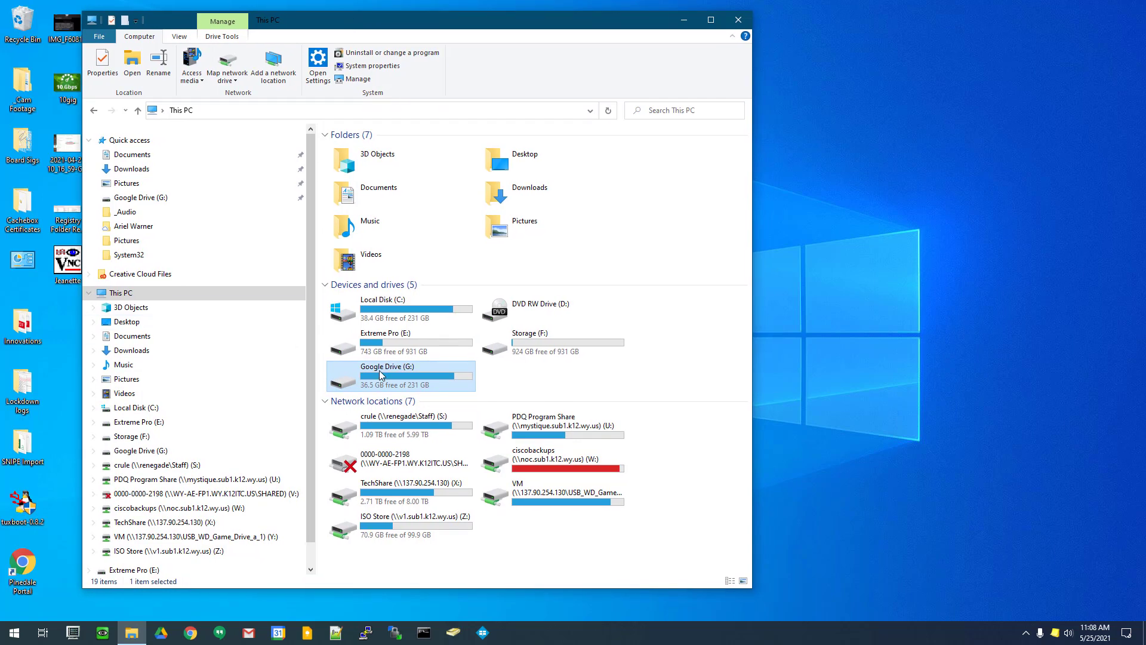
mouse_move(382, 374)
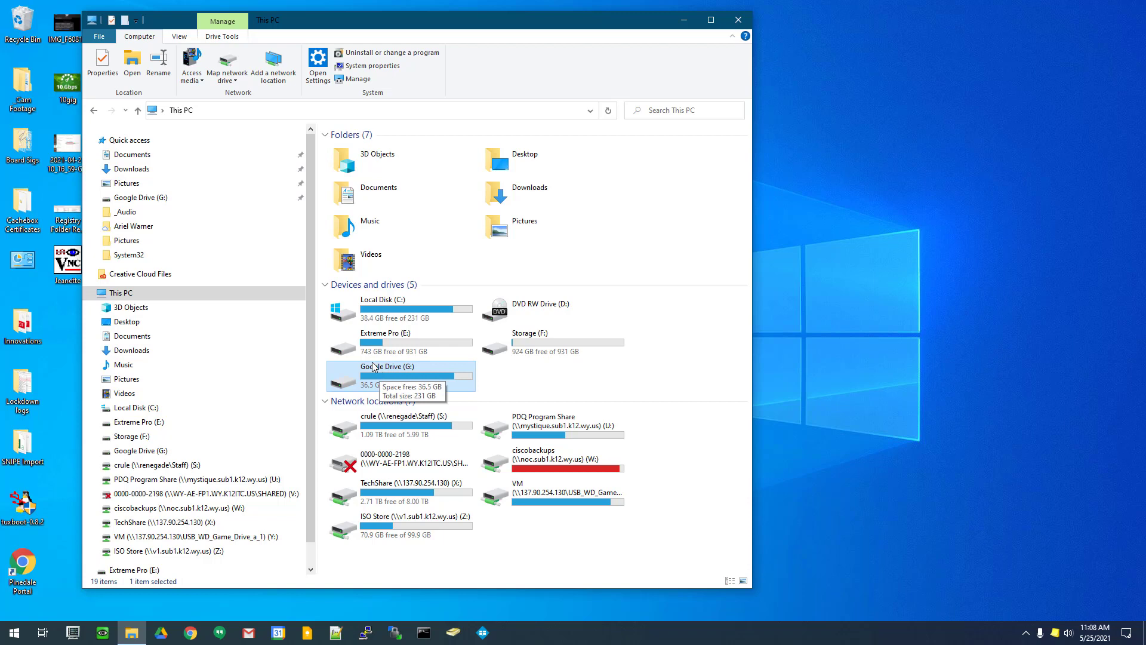
mouse_move(261, 21)
left_mouse_down()
mouse_move(278, 22)
mouse_move(264, 28)
left_mouse_up()
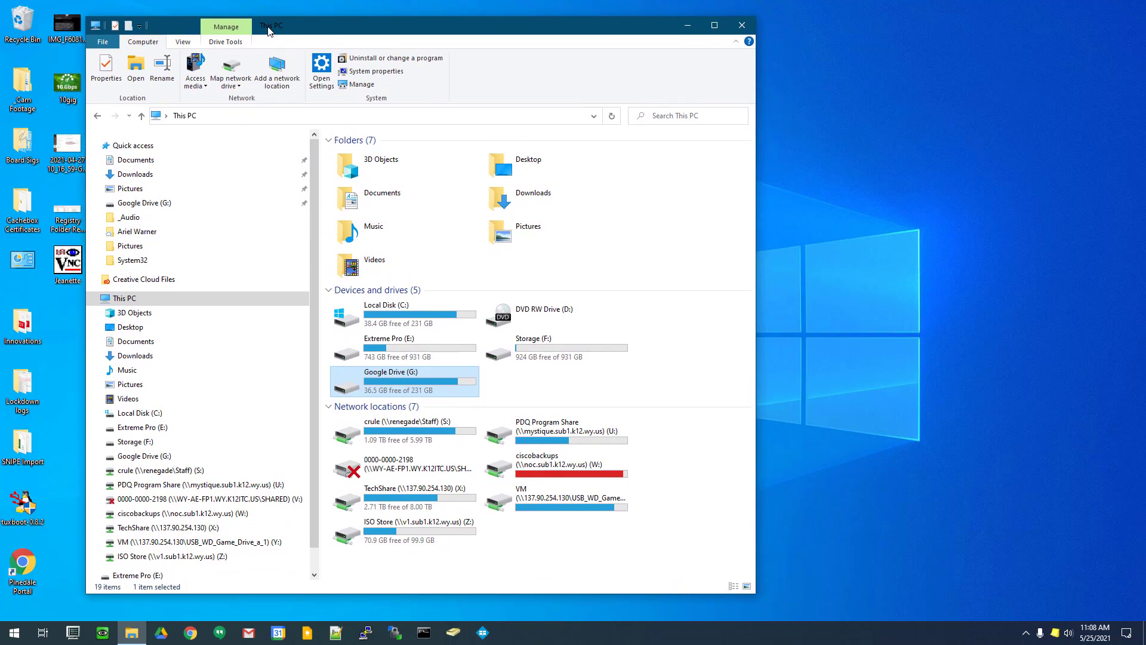
double_click(394, 386)
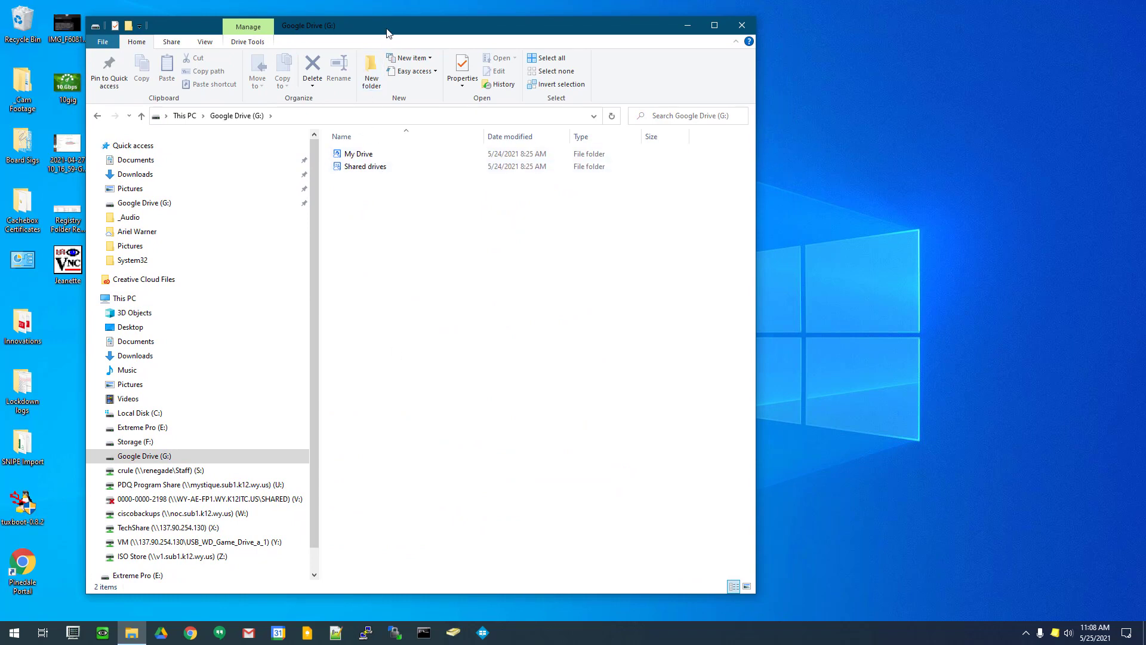
left_click_drag(386, 33, 345, 26)
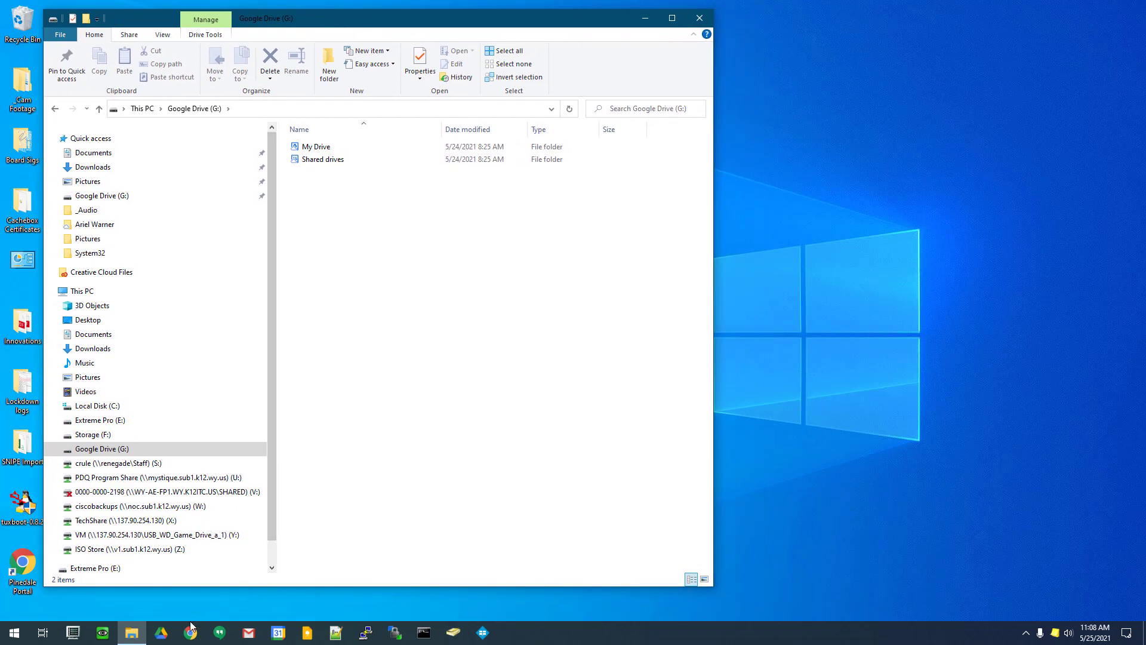
Step: Launch the Google Drive web app and open My Drive both there and in File Explorer for side-by-side comparison
left_click(161, 632)
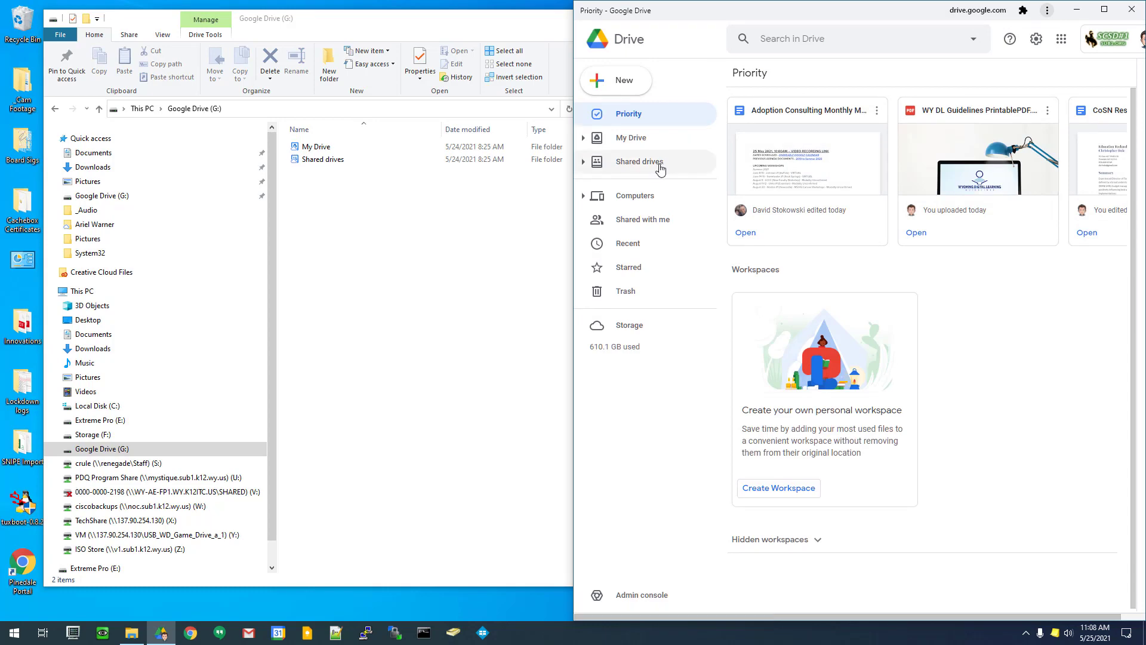
left_click(642, 141)
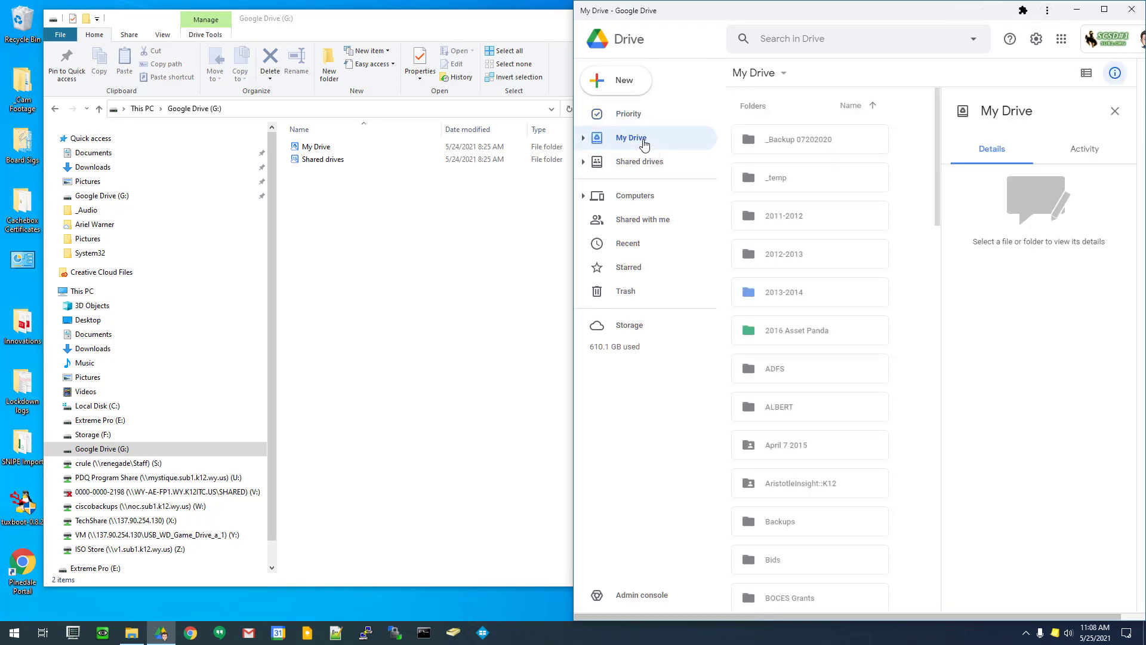
double_click(310, 148)
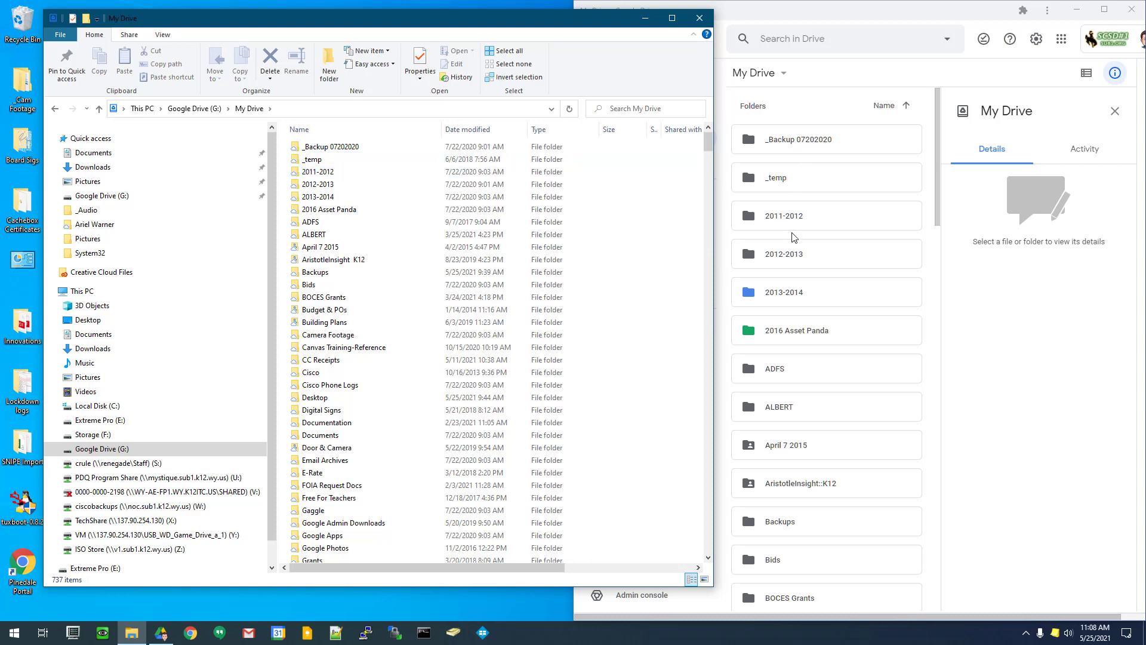
left_click(840, 73)
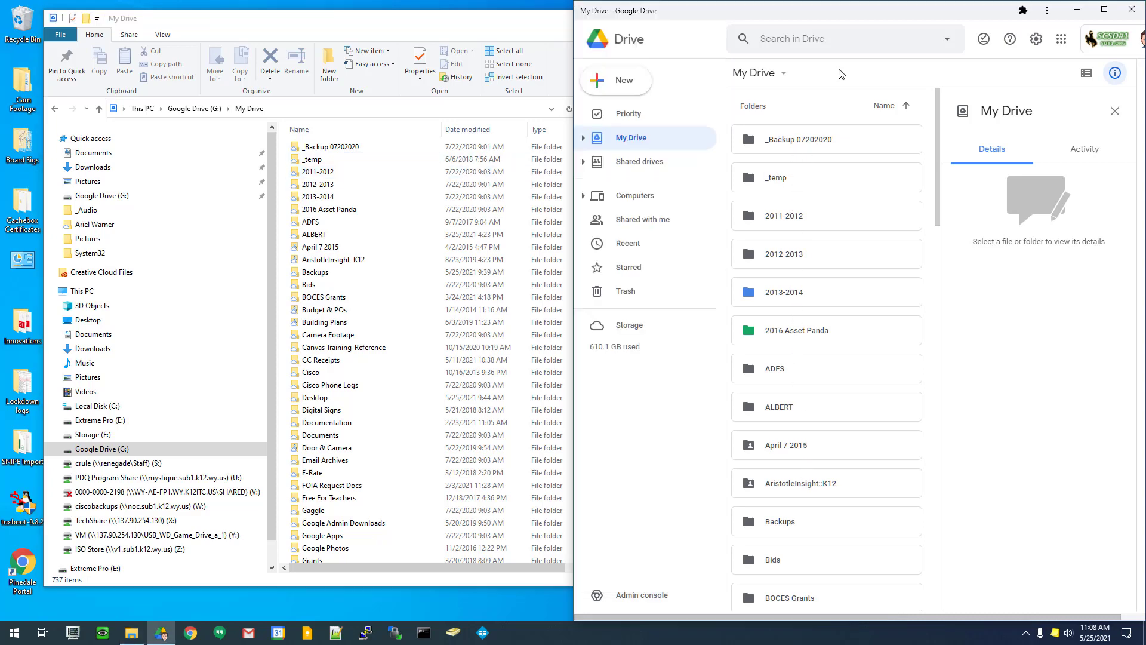
Step: Open Shared drives in both the Google Drive web app and File Explorer and compare the two lists
left_click(641, 167)
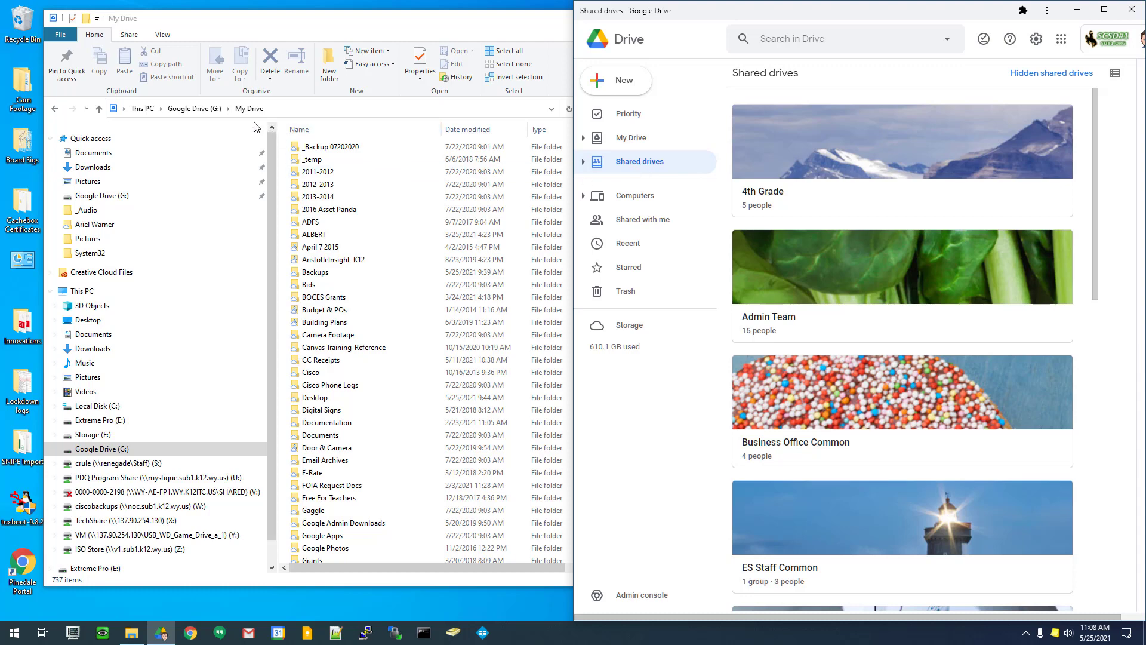
left_click(203, 109)
left_click(203, 109)
double_click(318, 159)
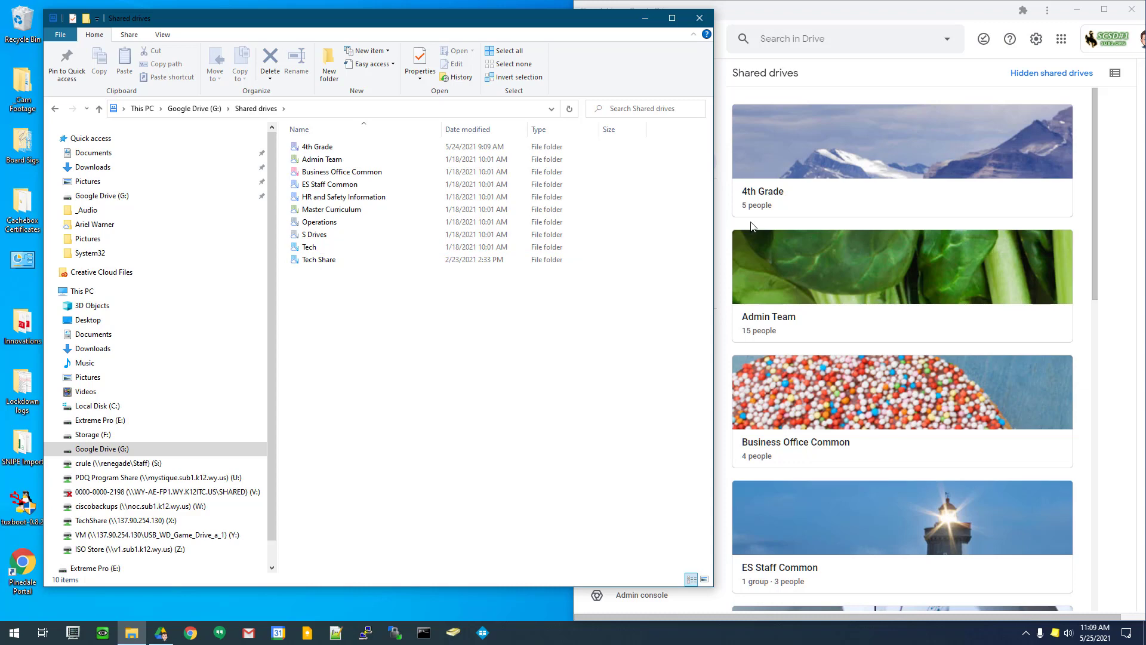
scroll(753, 225, "down", 5)
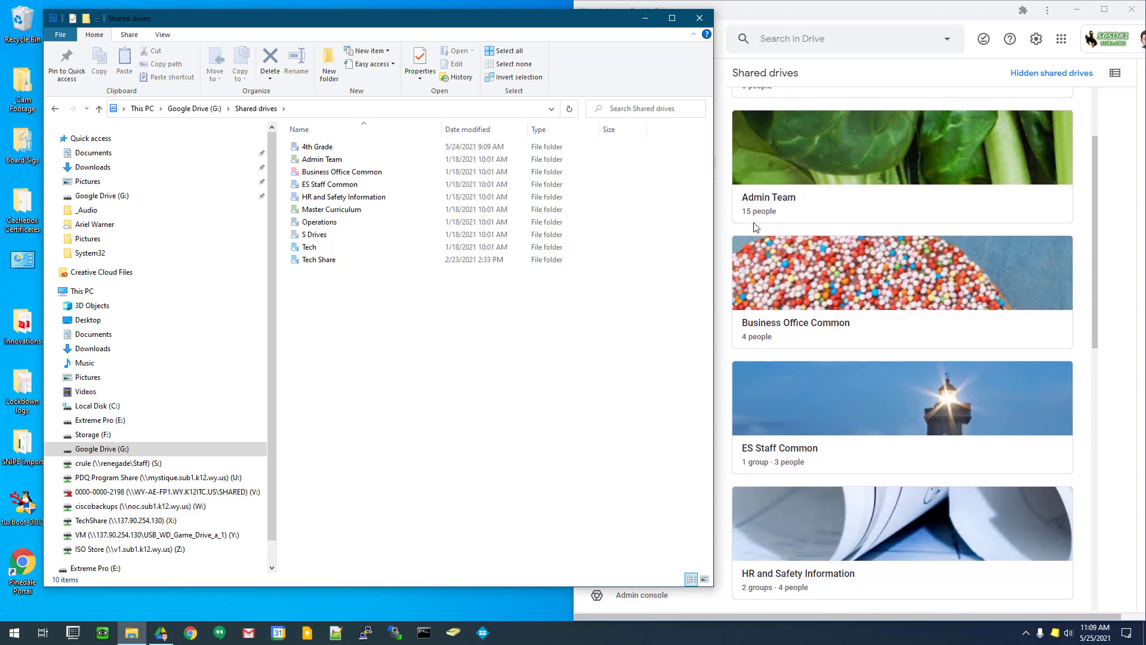
scroll(753, 226, "down", 3)
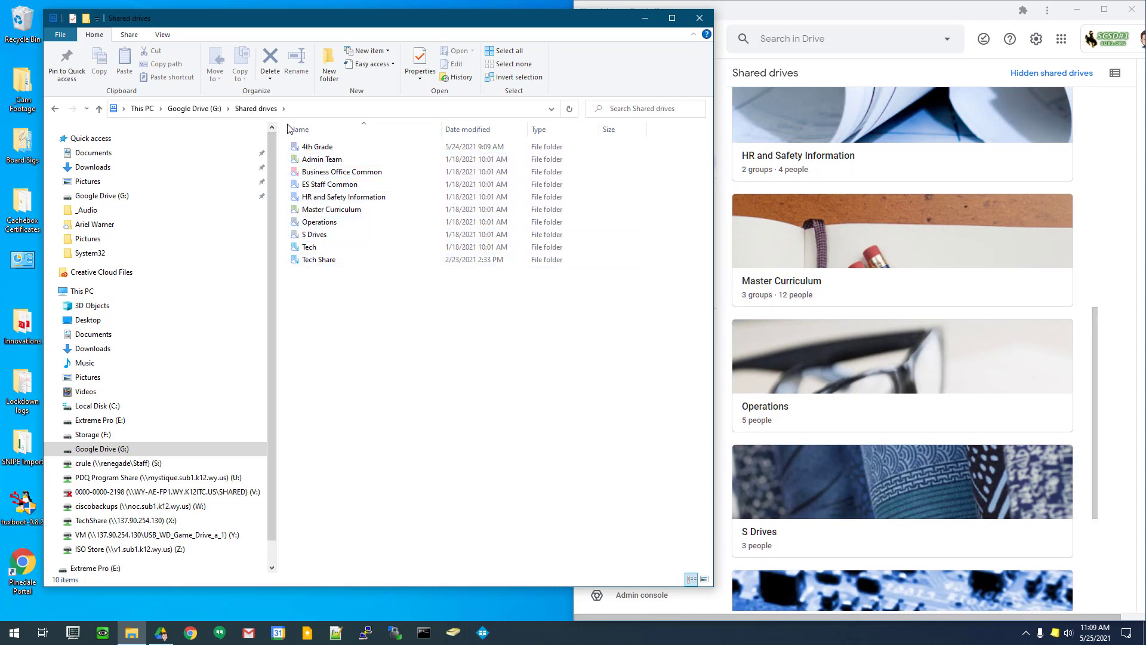
Step: Return File Explorer to the Google Drive (G:) root, switch the web app back to My Drive, and close it
left_click(194, 108)
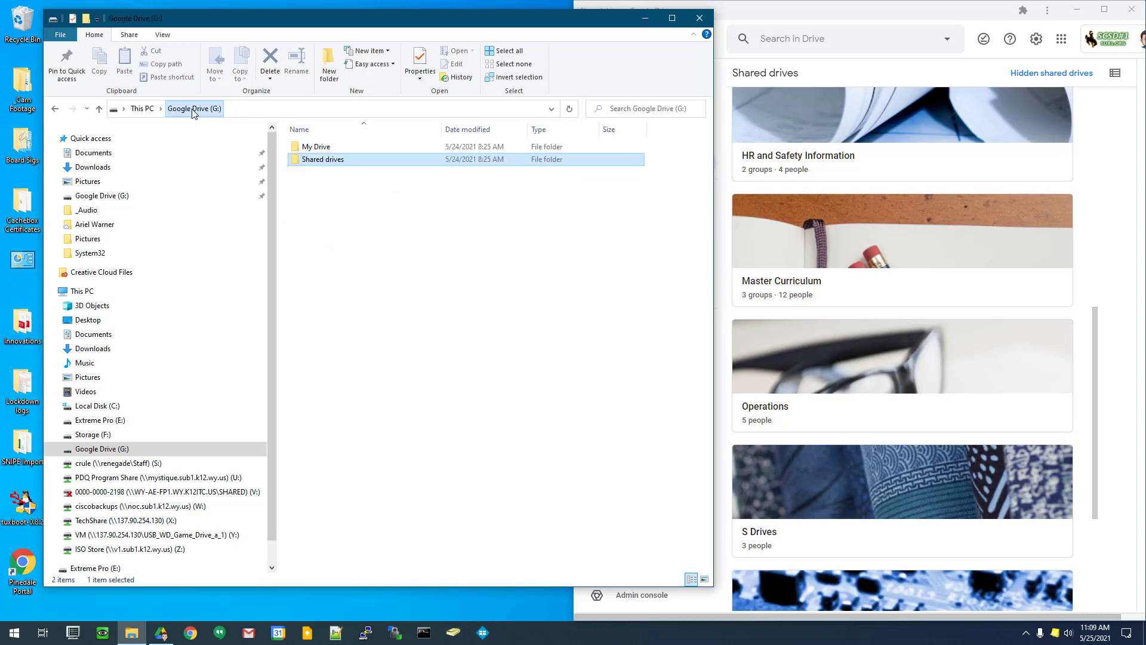
left_click(728, 182)
left_click(638, 142)
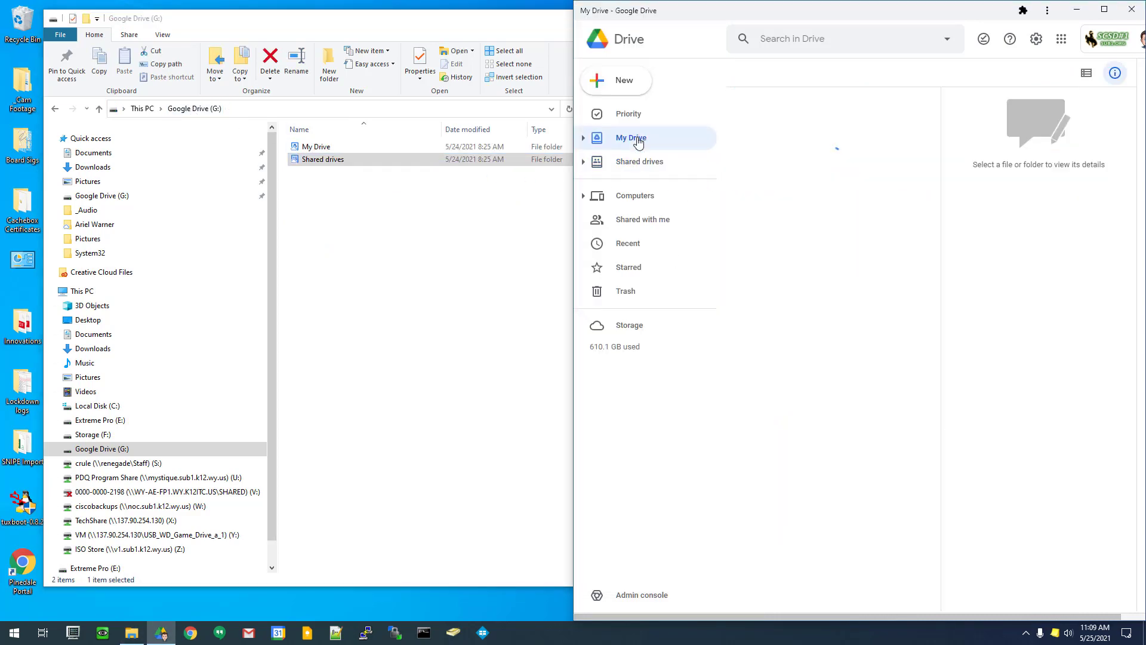
left_click(1134, 13)
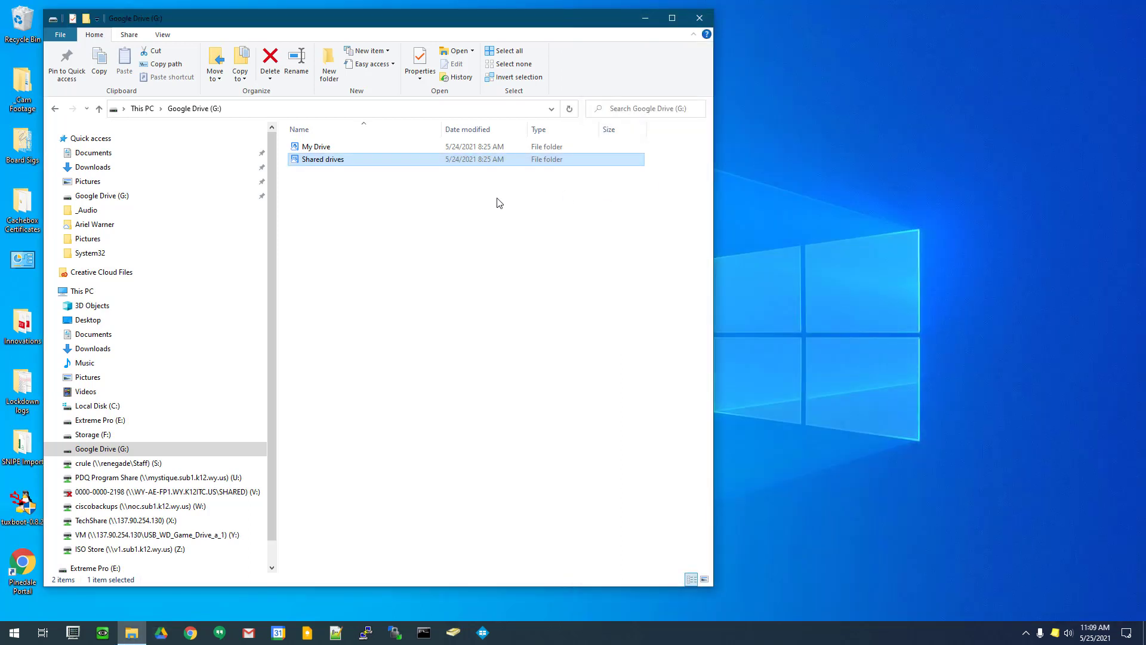
Step: Open My Drive on Google Drive (G:) and copy the SNIPE Import folder from the desktop into it
double_click(303, 146)
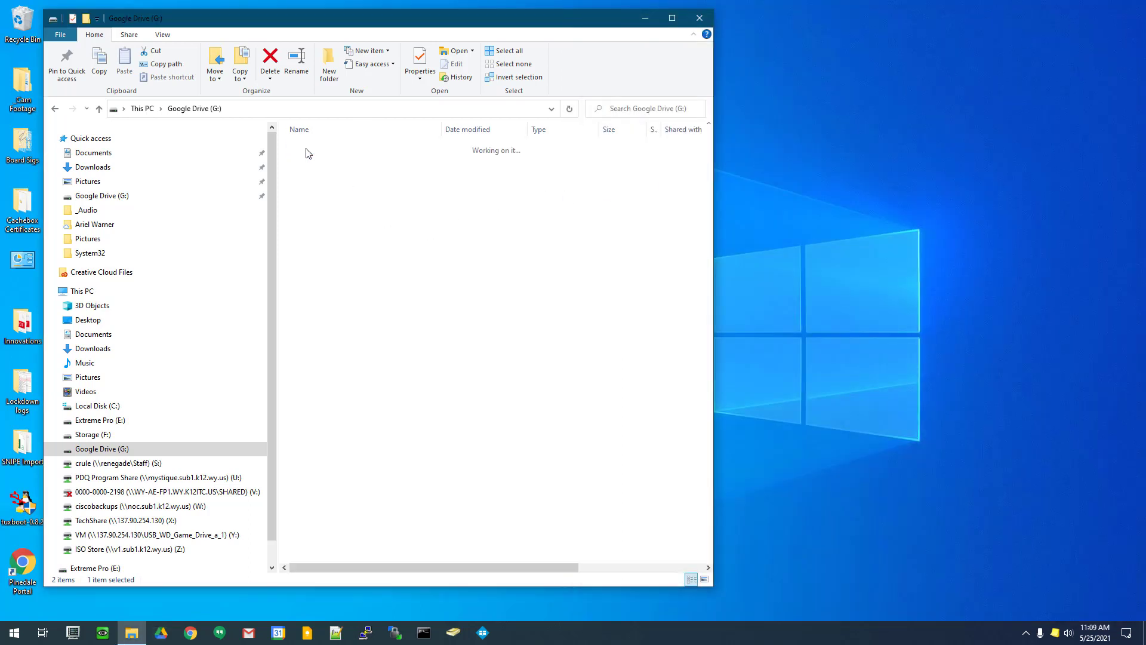
scroll(357, 305, "down", 10)
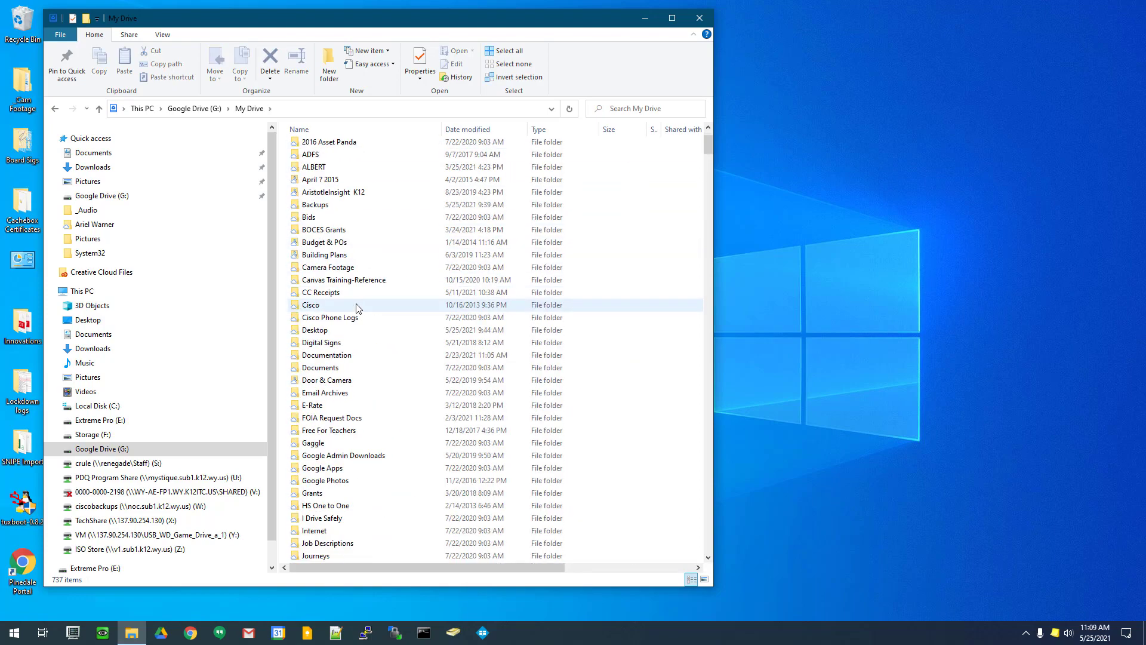
scroll(357, 306, "down", 15)
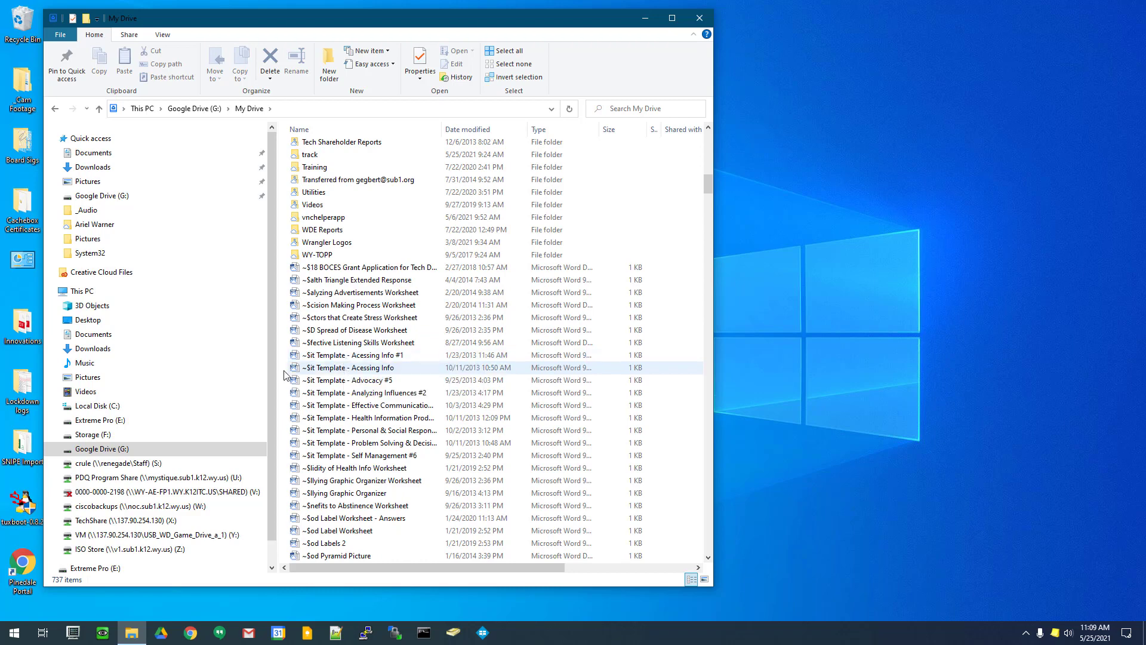
left_click(22, 450)
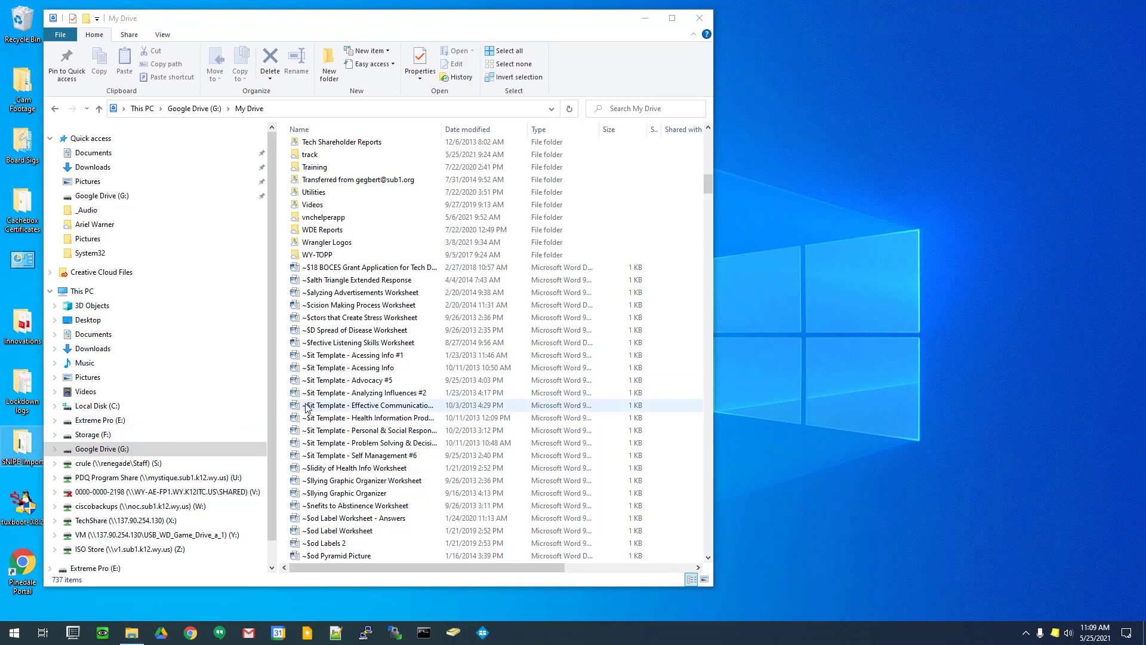
scroll(376, 431, "up", 4)
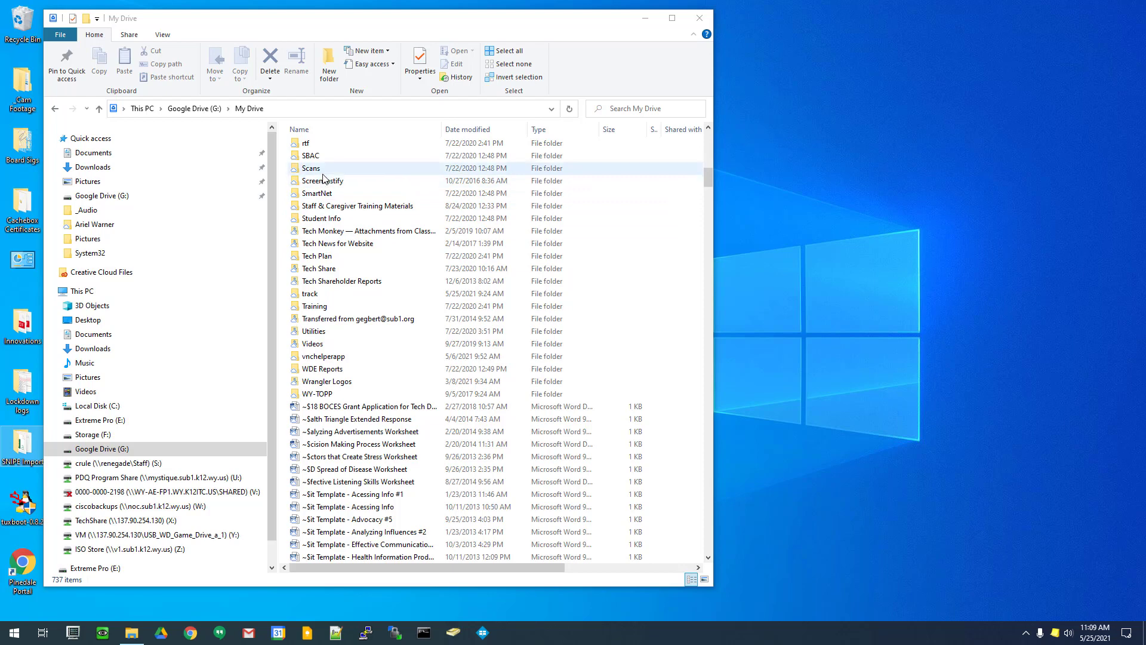
scroll(340, 181, "up", 1)
scroll(350, 201, "down", 1)
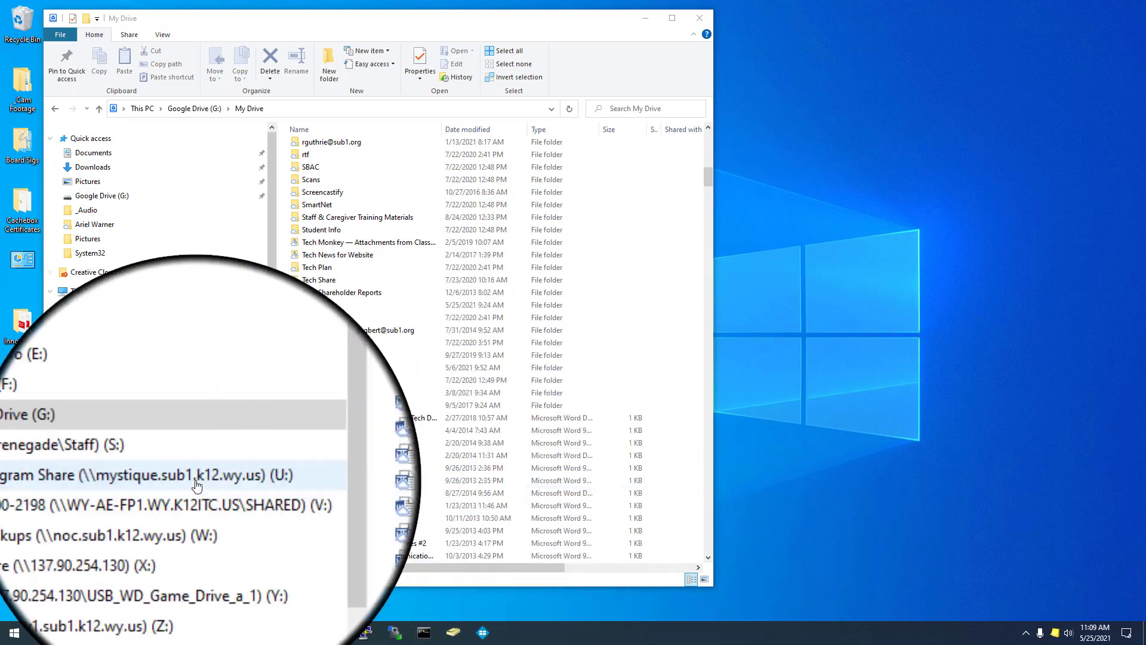
left_click_drag(23, 445, 376, 465)
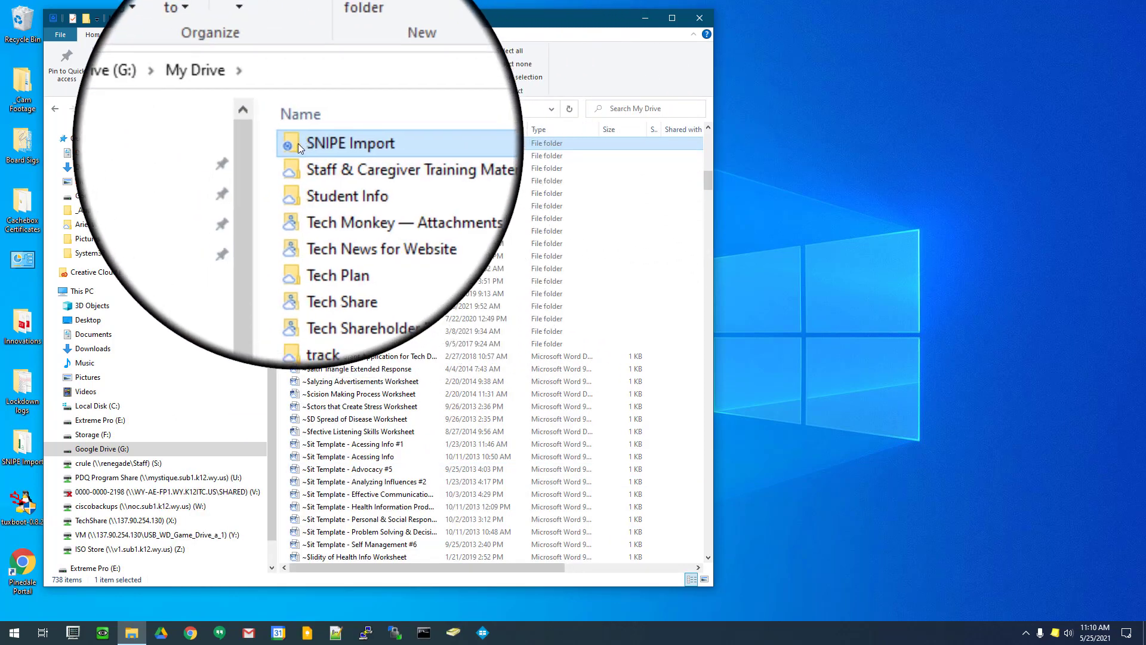
Step: Check the contents of the copied SNIPE Import folder, return to My Drive, and locate the folder in the listing
mouse_move(295, 149)
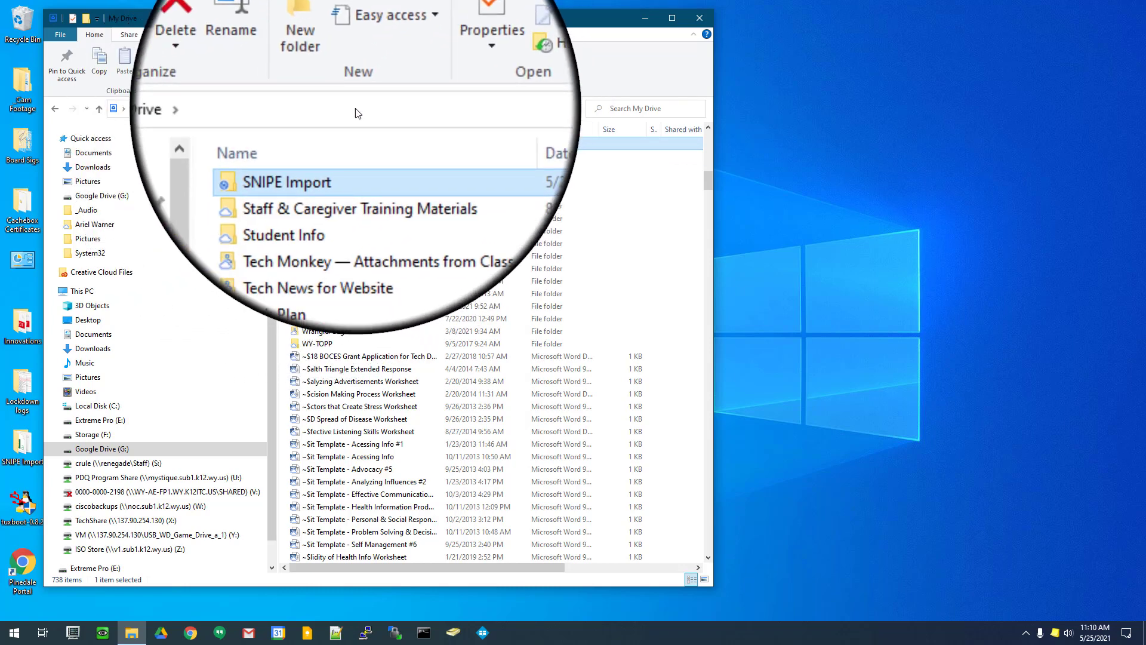
double_click(338, 145)
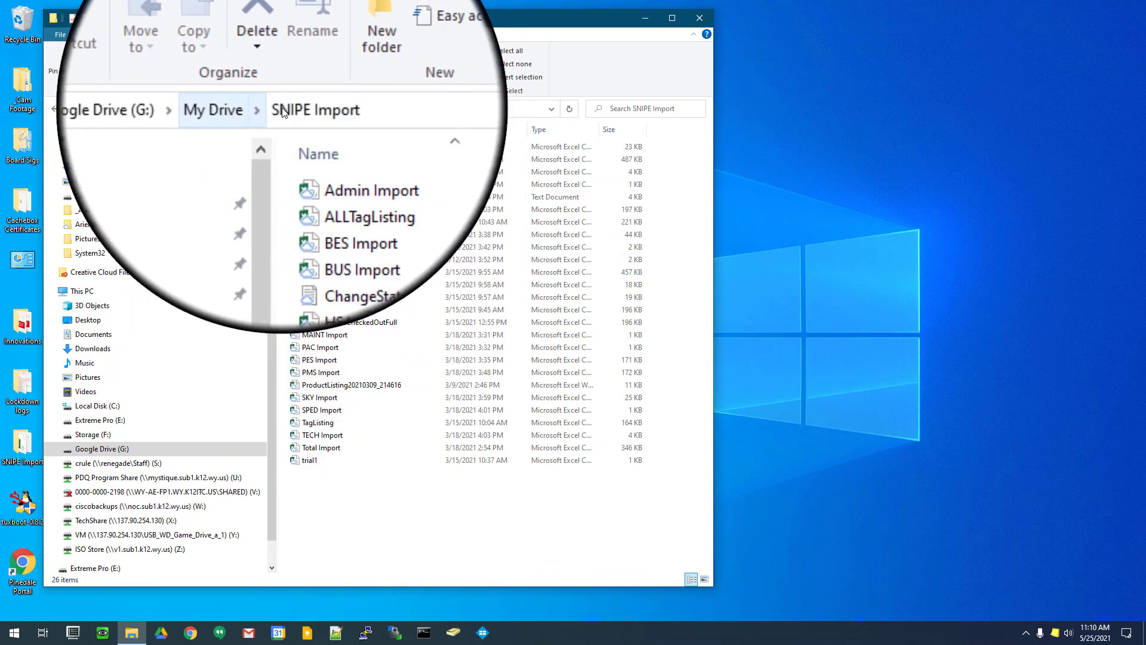
left_click(266, 111)
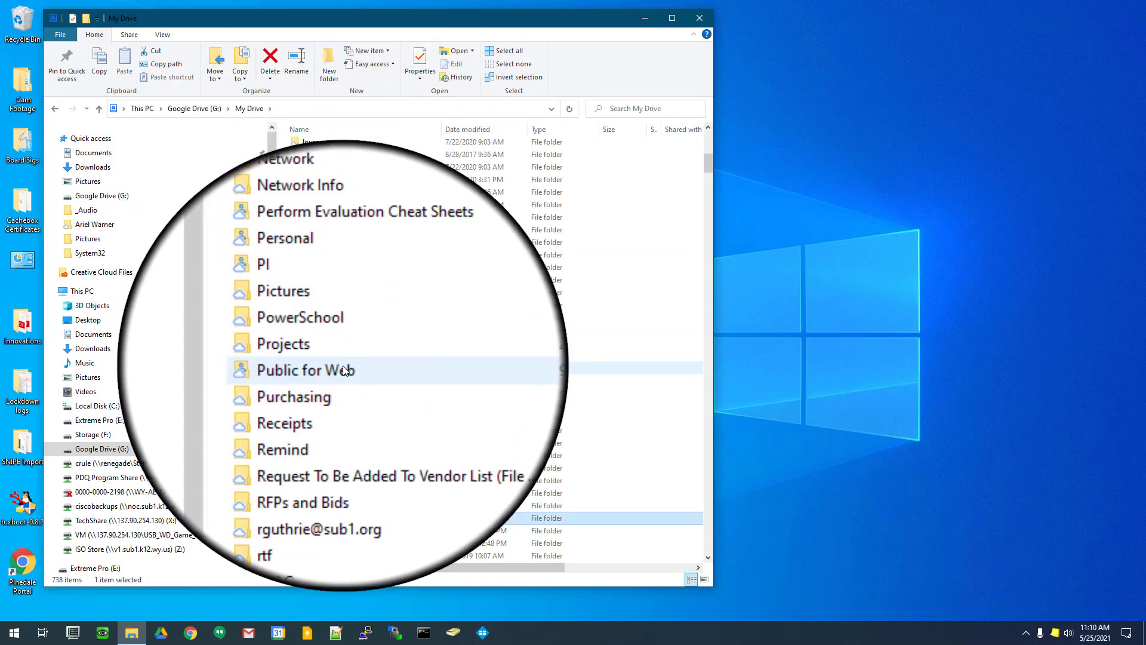
scroll(334, 406, "down", 1)
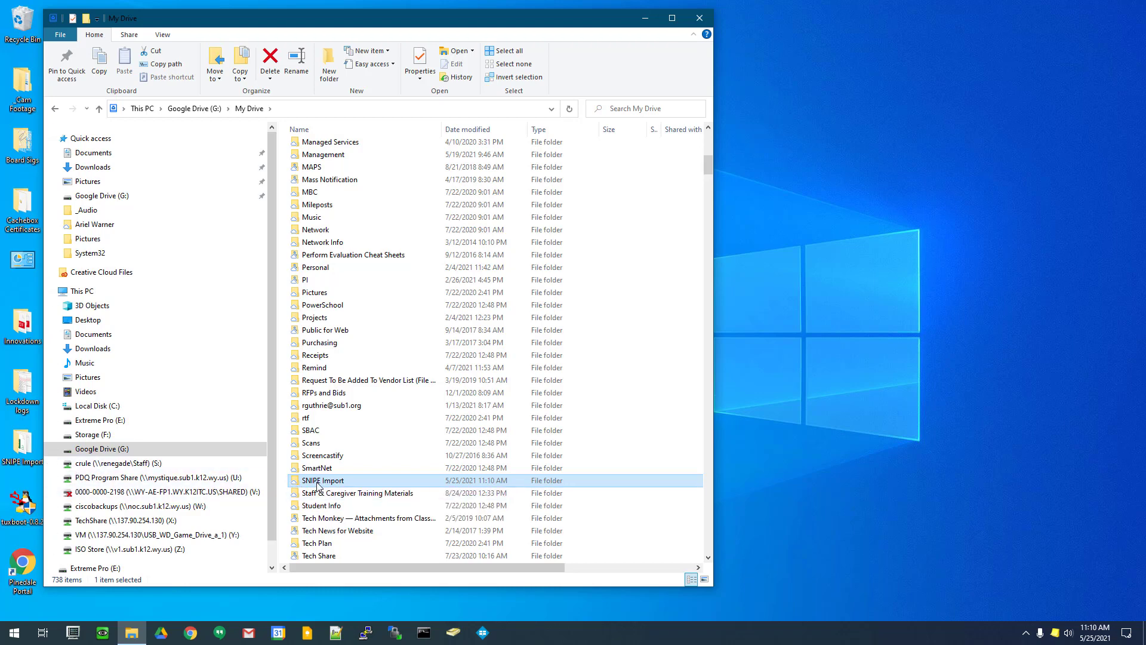
Step: Launch the Google Drive web app, open SNIPE Import under My Drive, and show its files in list view
left_click(161, 632)
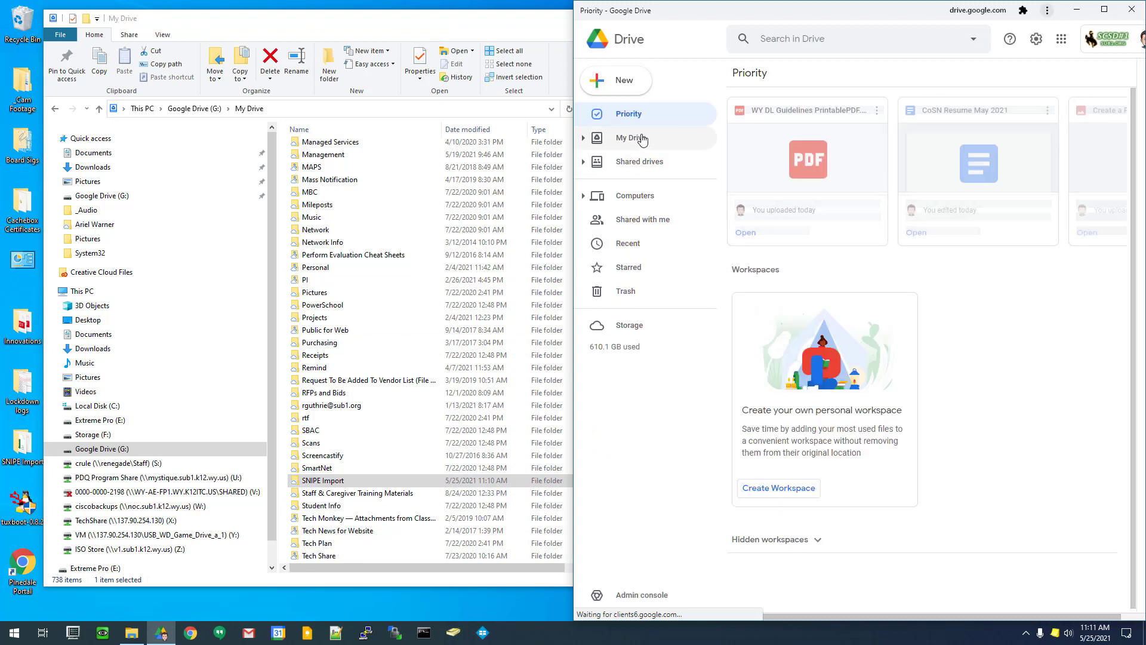
left_click(641, 140)
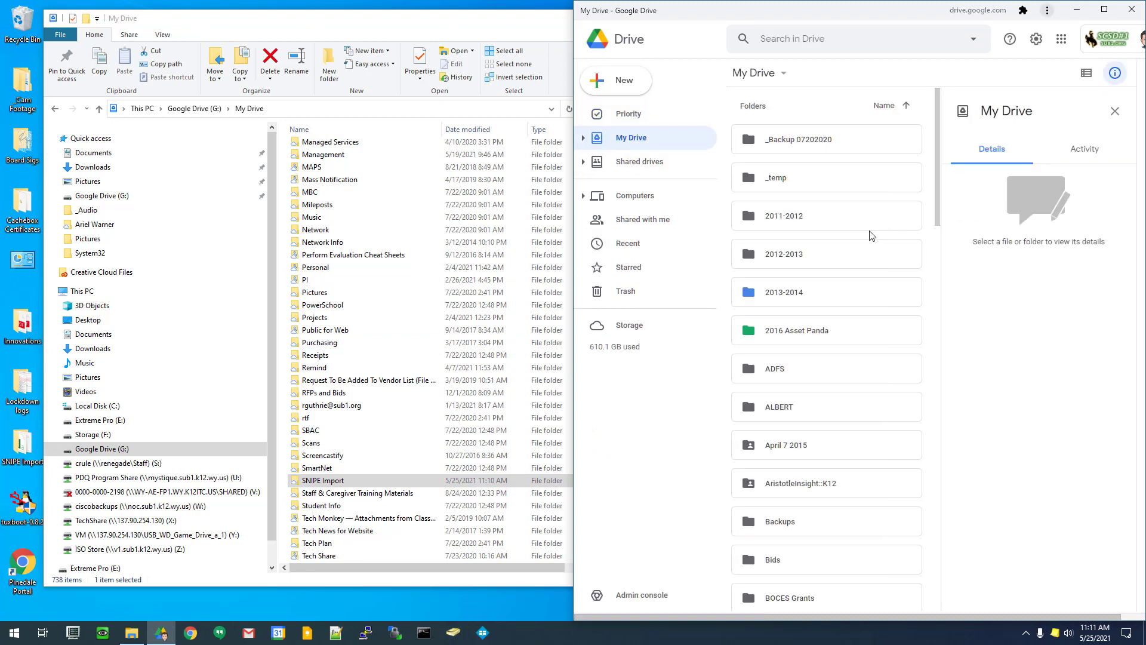
scroll(843, 248, "down", 20)
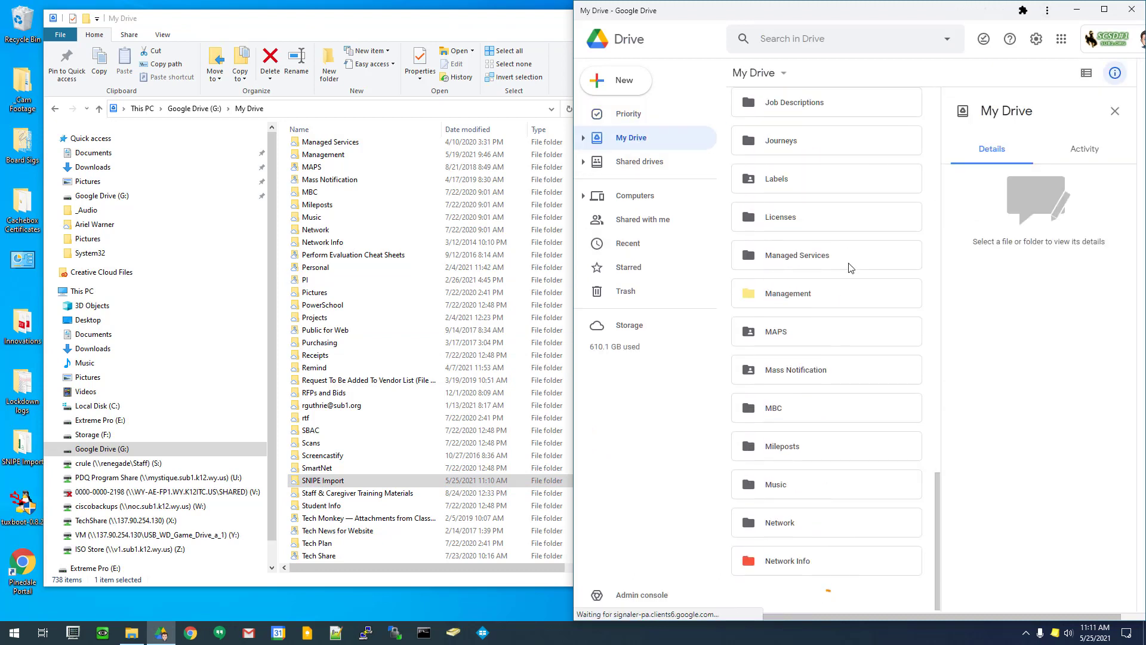
scroll(836, 382, "down", 15)
scroll(835, 389, "down", 8)
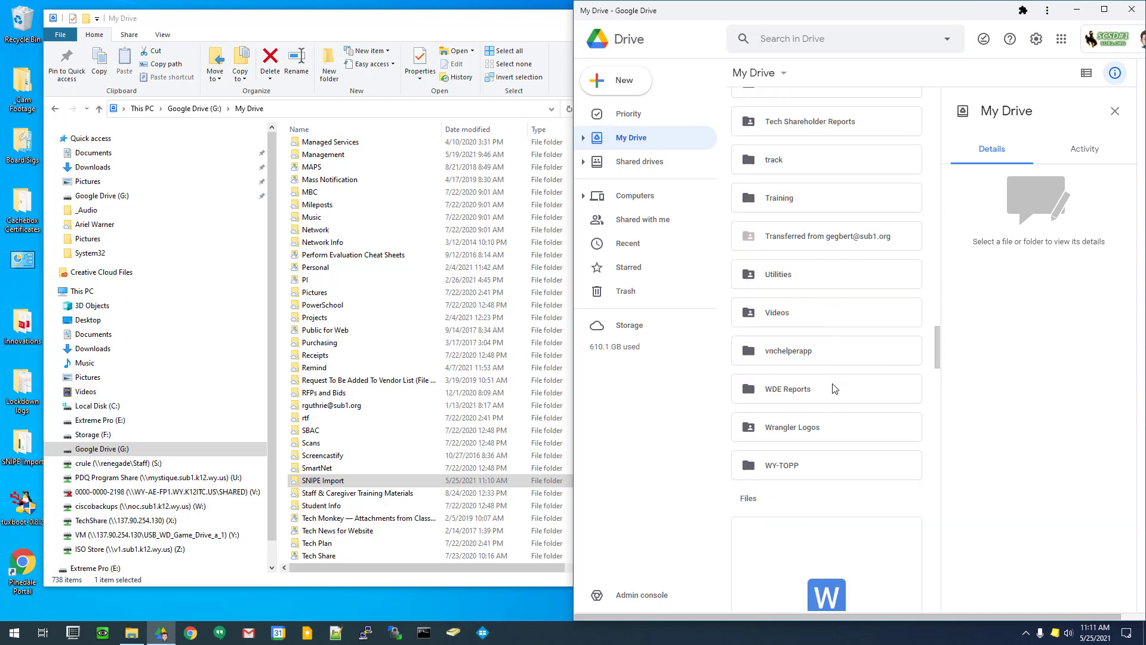
scroll(760, 384, "up", 6)
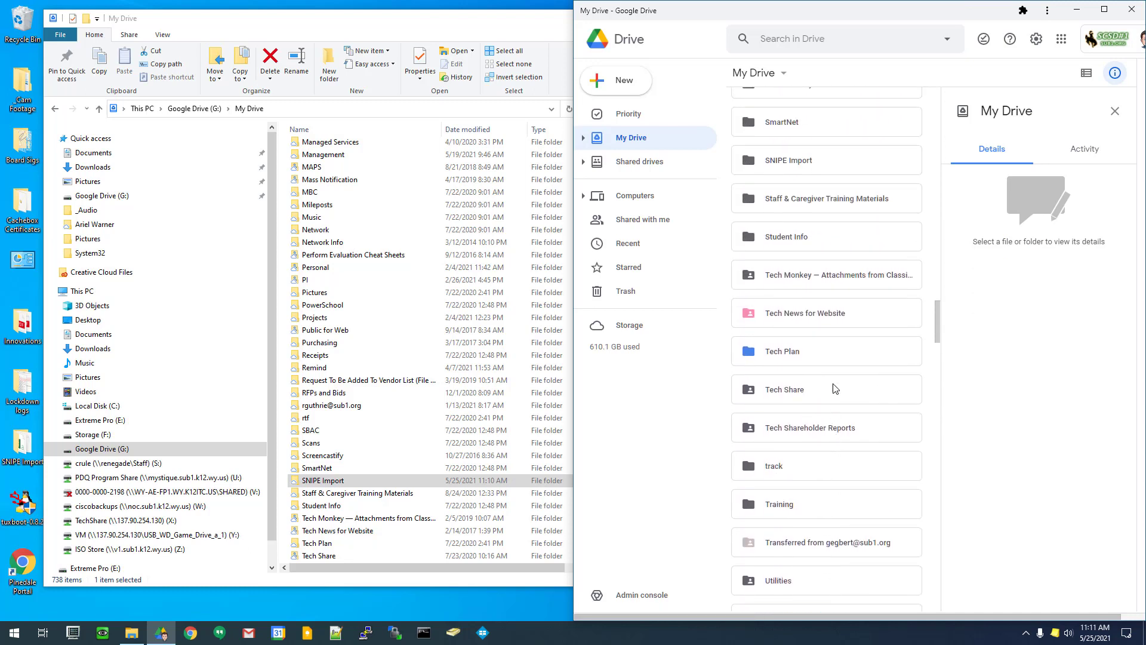
double_click(781, 219)
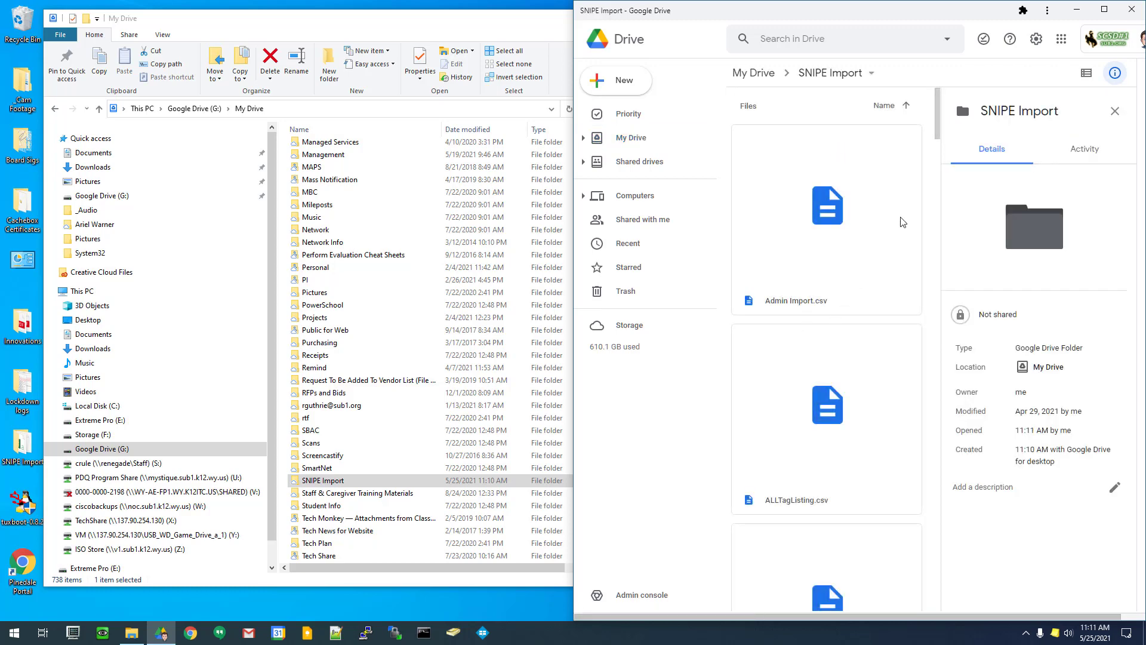
left_click(1087, 72)
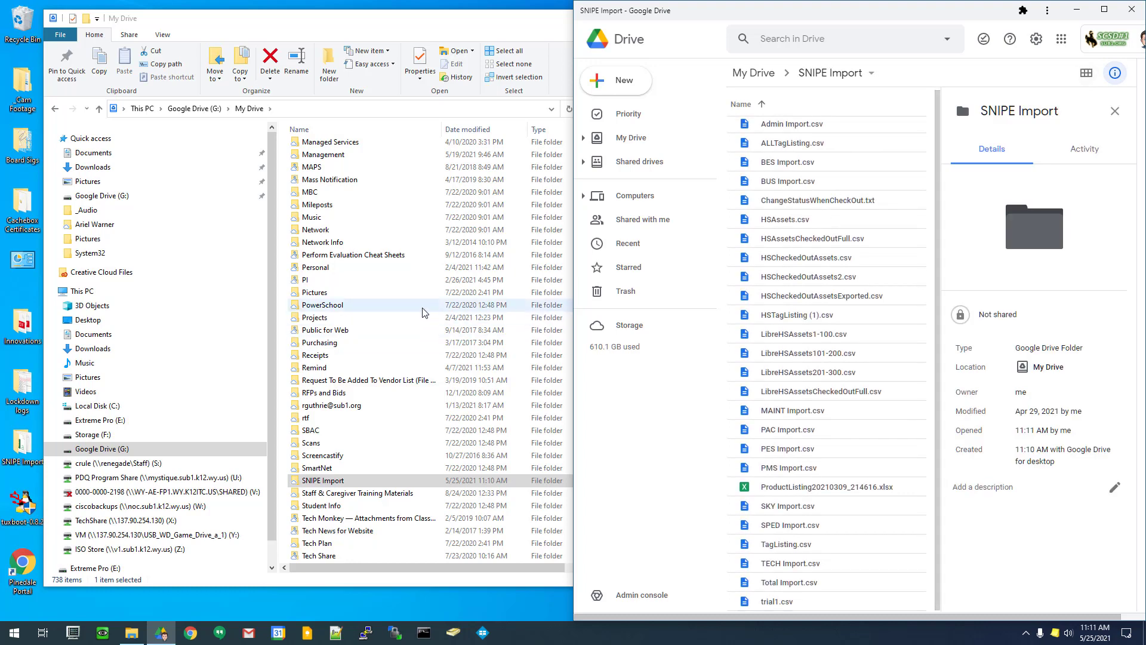
Step: Close the Google Drive web app and move the File Explorer window, set to Google Drive (G:), closer to the desktop's left edge
left_click(1132, 10)
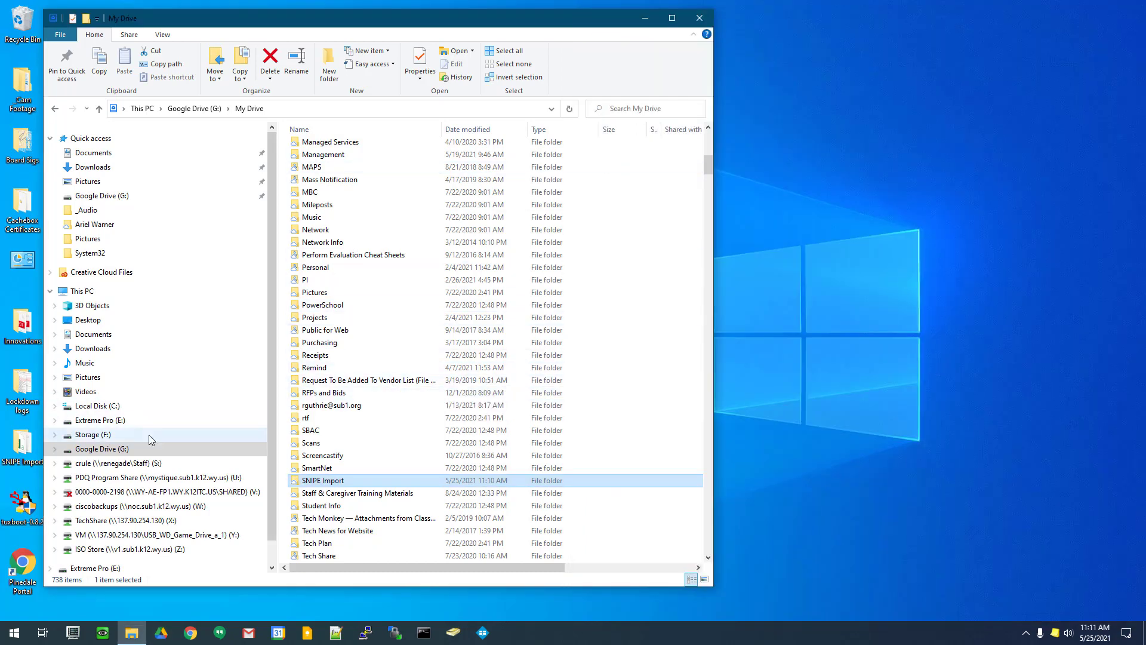
left_click(120, 449)
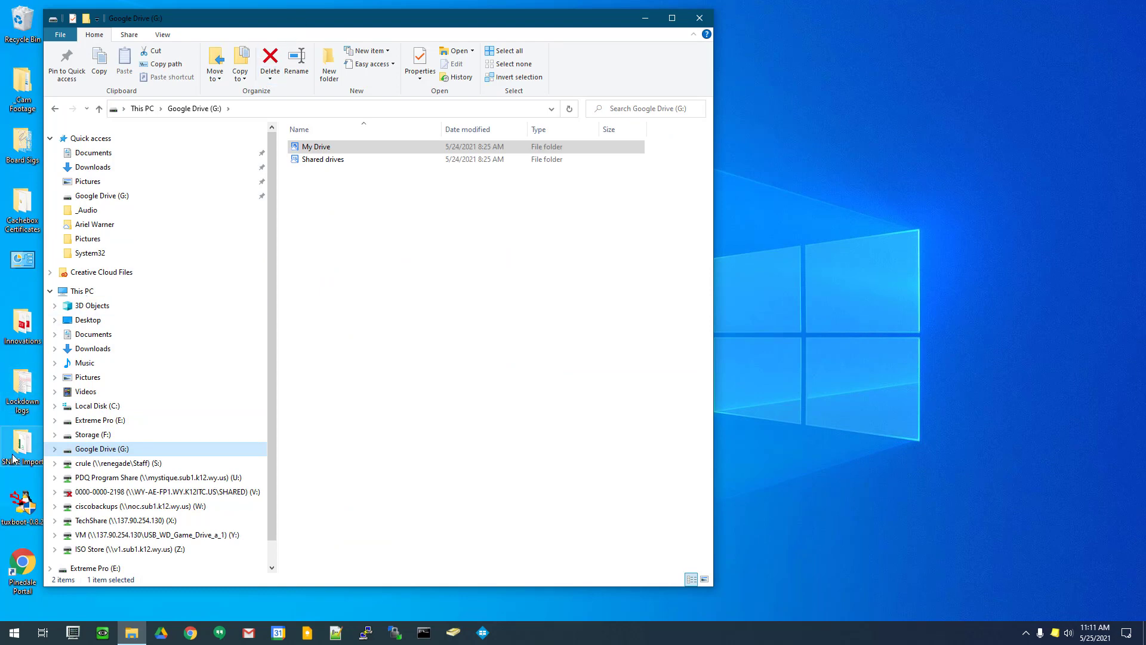
mouse_move(179, 23)
left_mouse_down()
mouse_move(197, 27)
mouse_move(158, 27)
left_mouse_up()
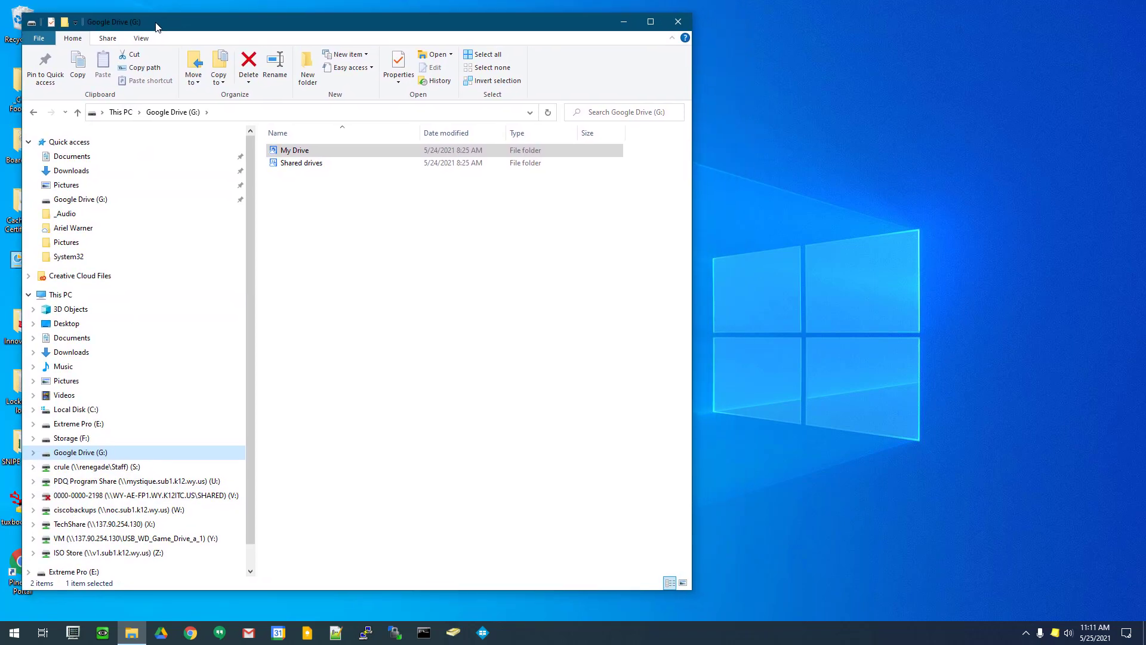
Step: Open a second File Explorer window by searching for "file" and move it to the right, partly uncovering the Google Drive (G:) window
left_click(136, 634)
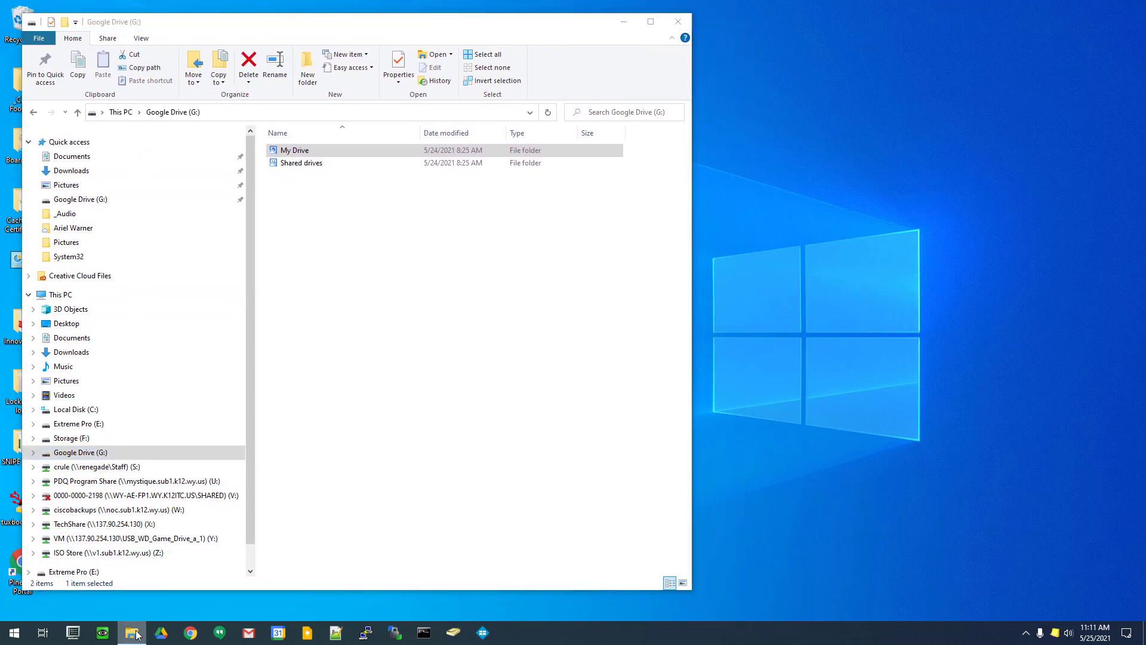
right_click(136, 634)
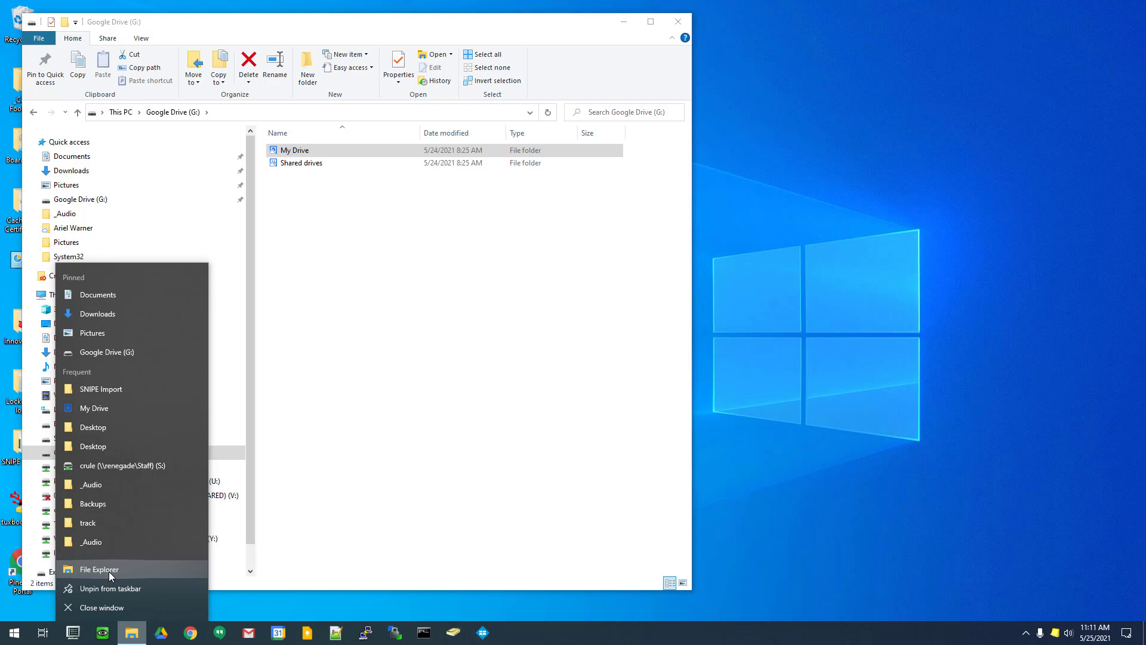
left_click(15, 634)
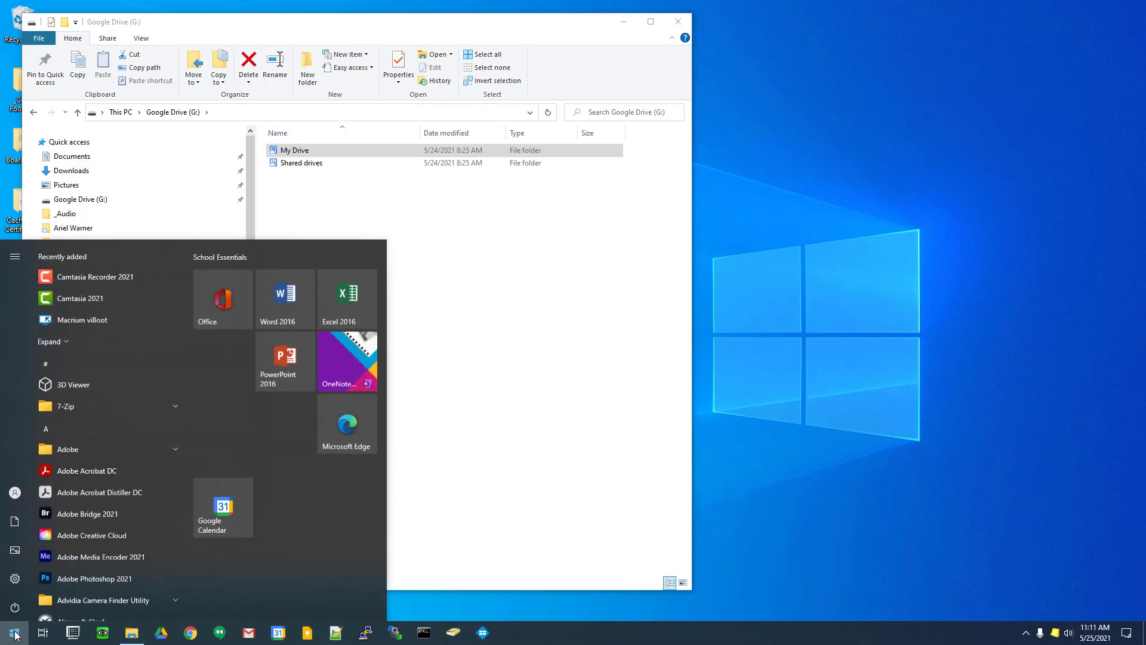
type("fi")
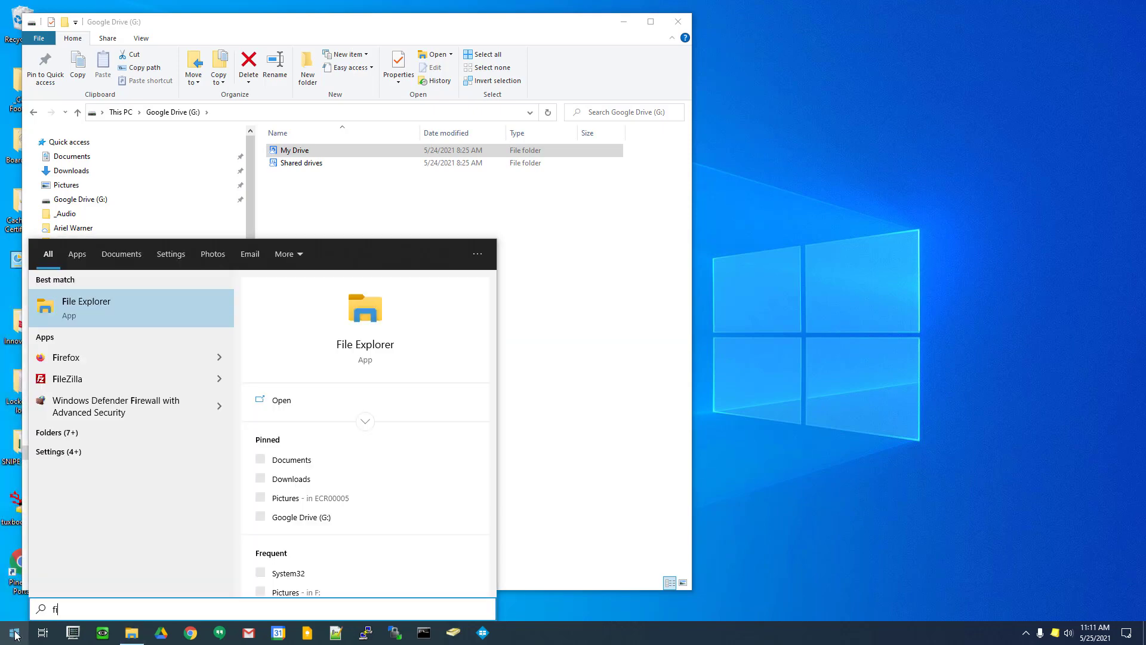
type("le")
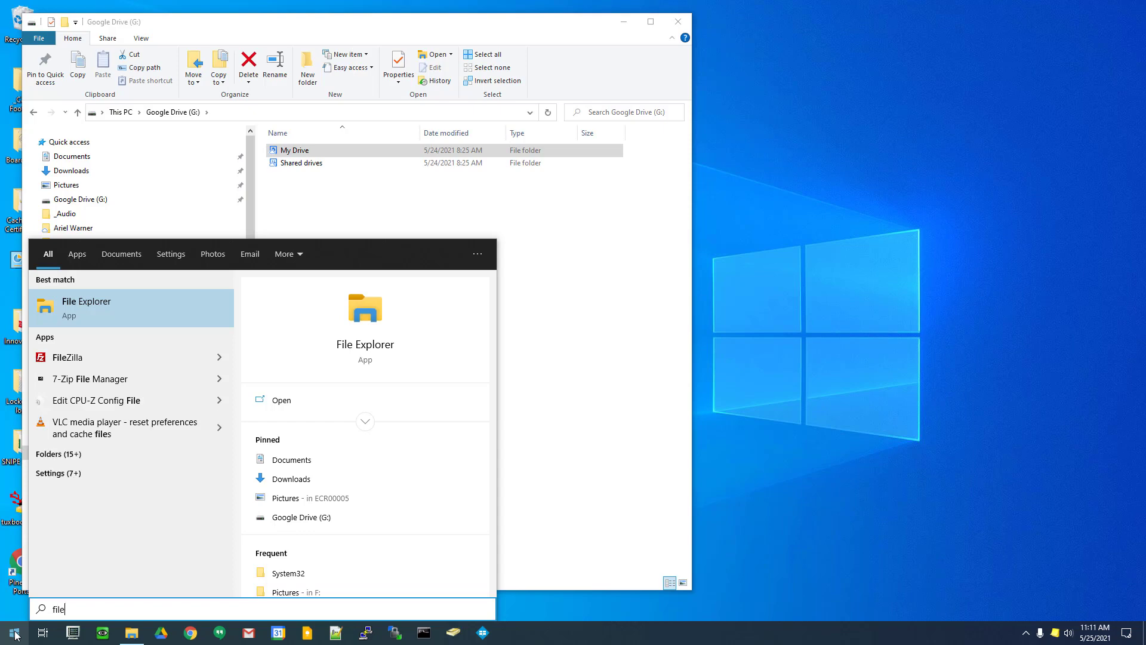
left_click(78, 307)
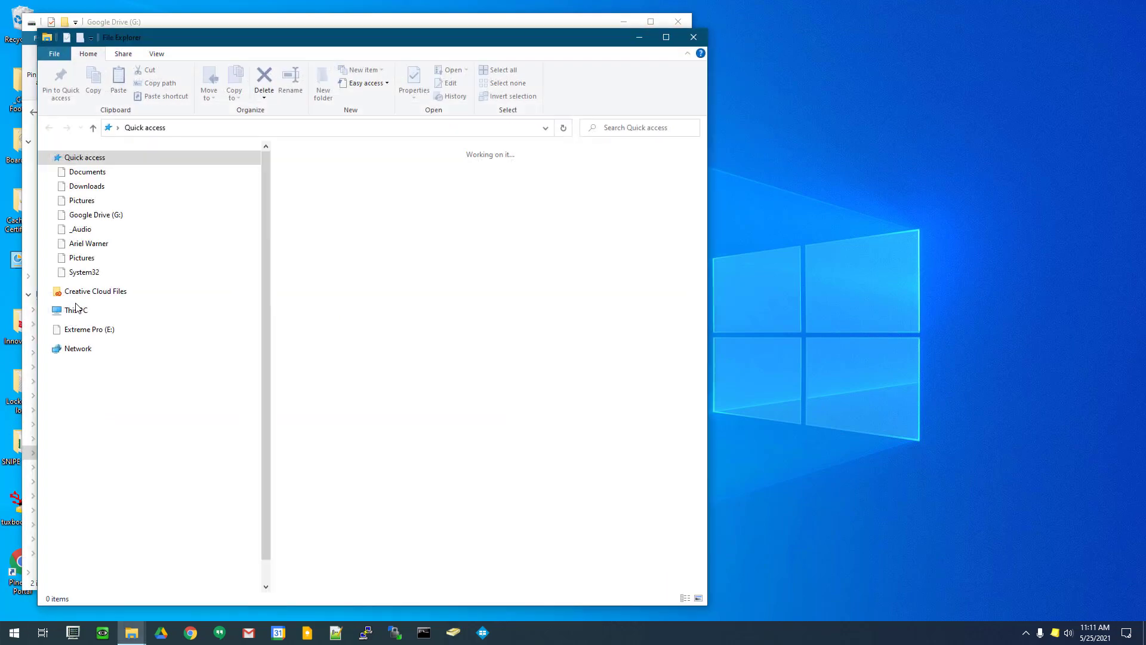
left_click_drag(193, 43, 300, 50)
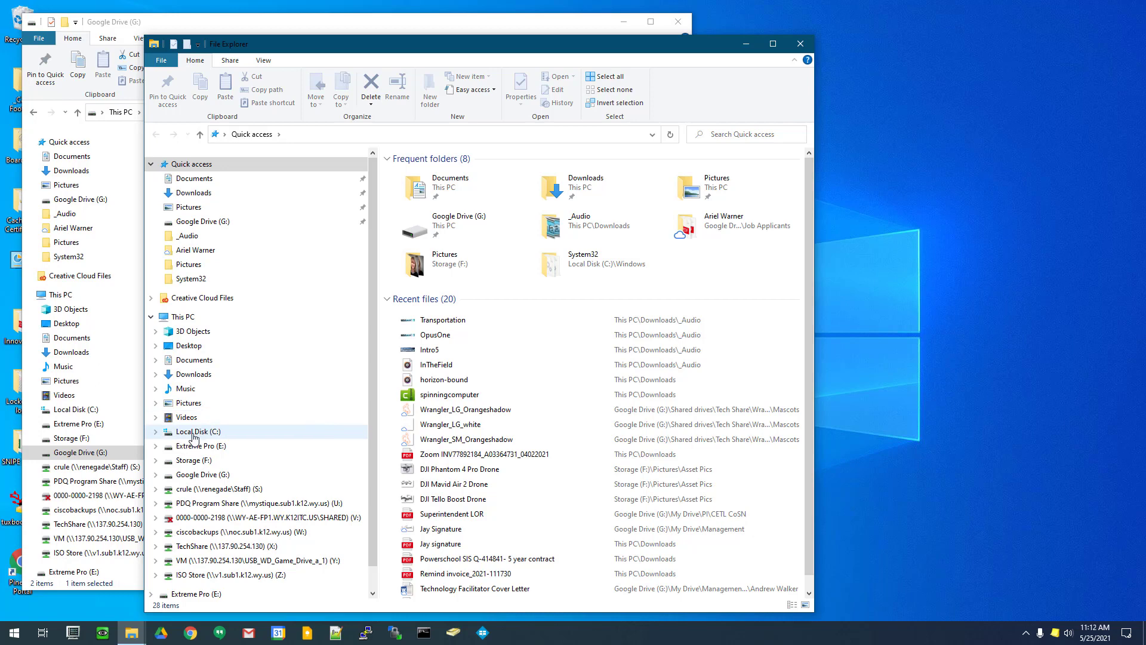
Step: Open the Staff network drive (S:) from This PC in the second File Explorer window
left_click(182, 317)
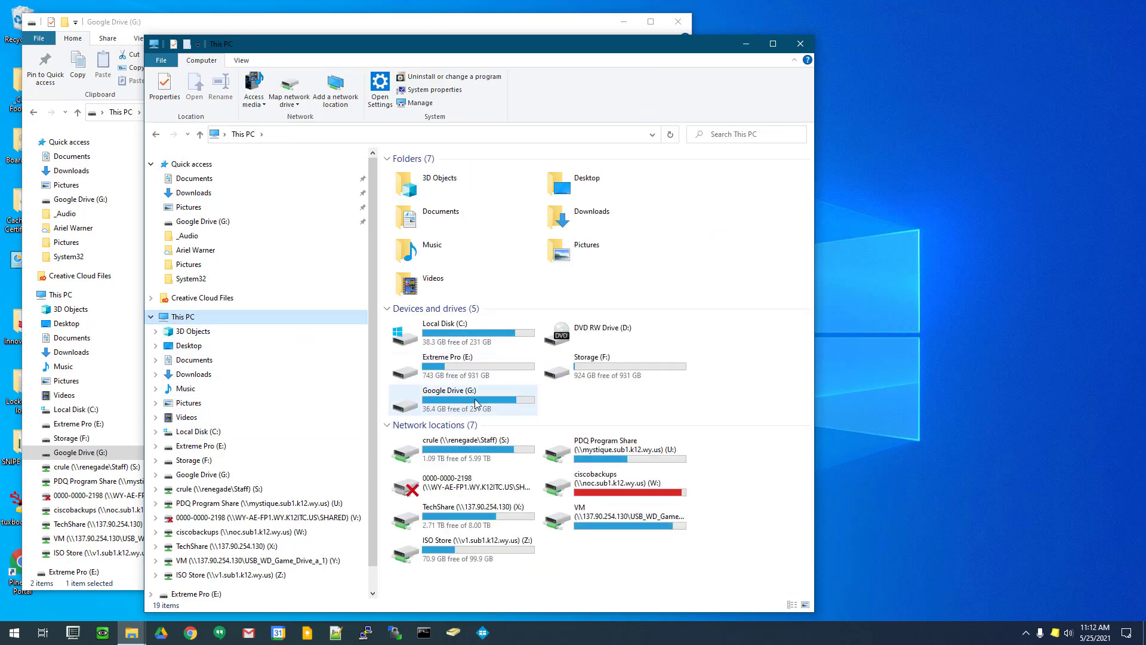
left_click(470, 455)
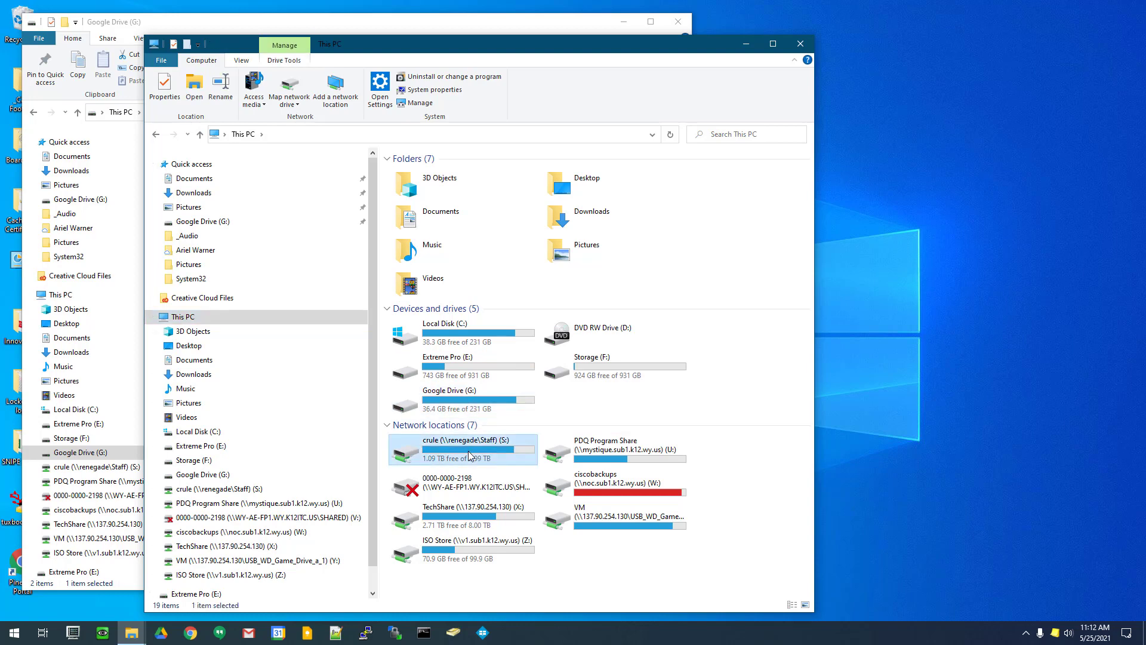
double_click(470, 455)
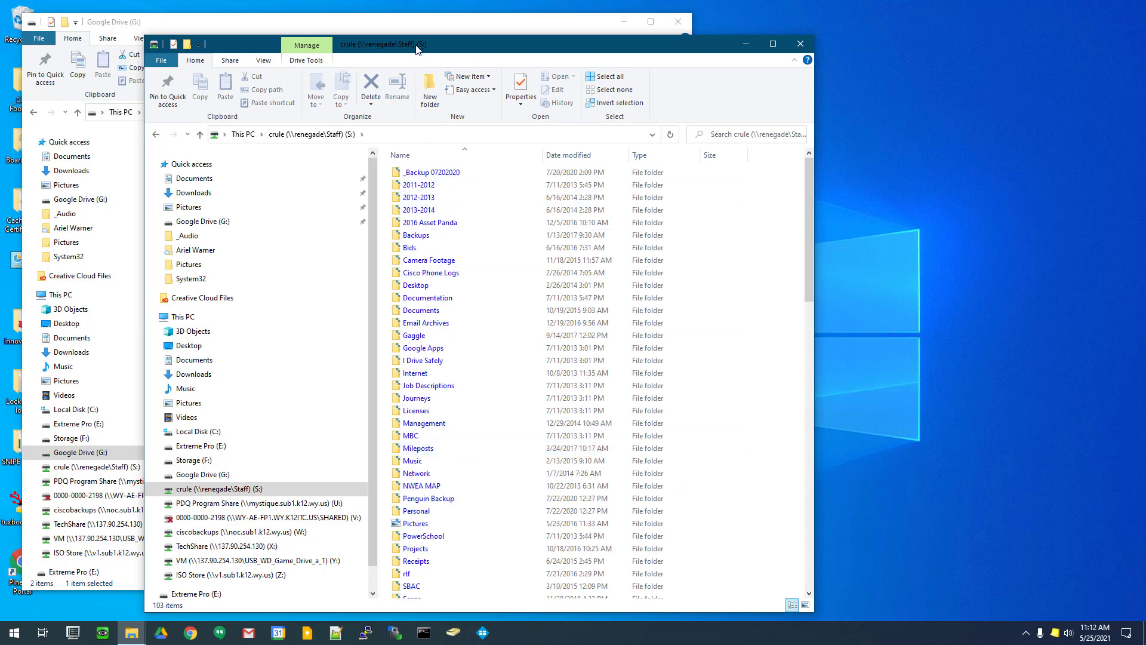
Step: Snap the Staff (S:) and Google Drive (G:) windows side by side and open My Drive in the Google Drive window
left_click_drag(416, 48, 1144, 168)
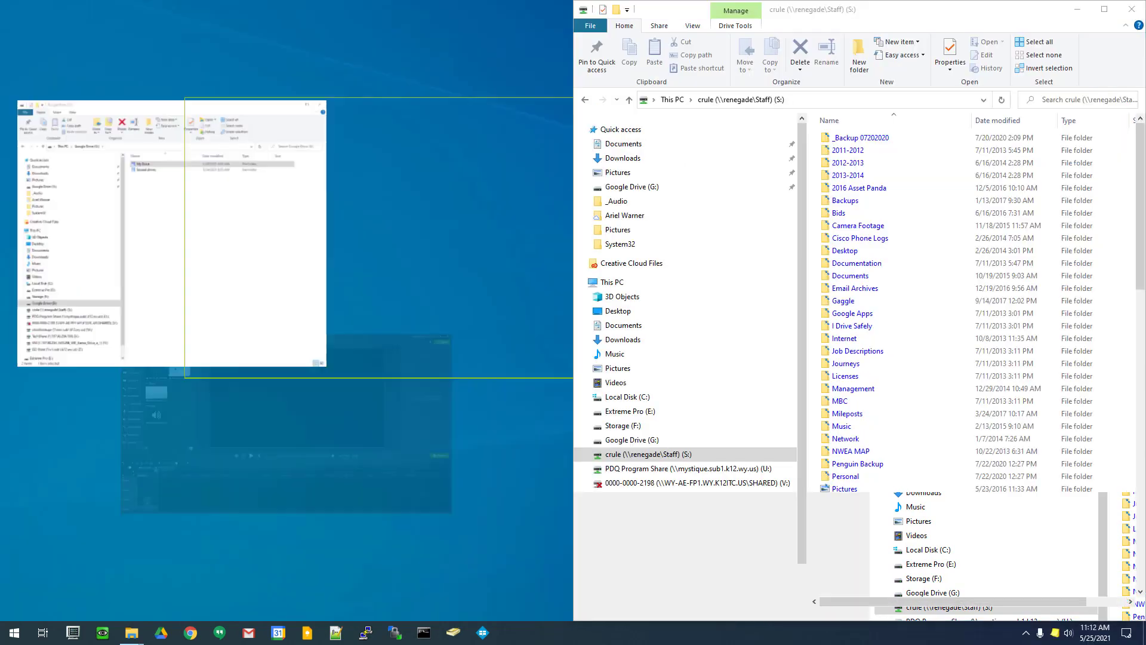
left_click(144, 216)
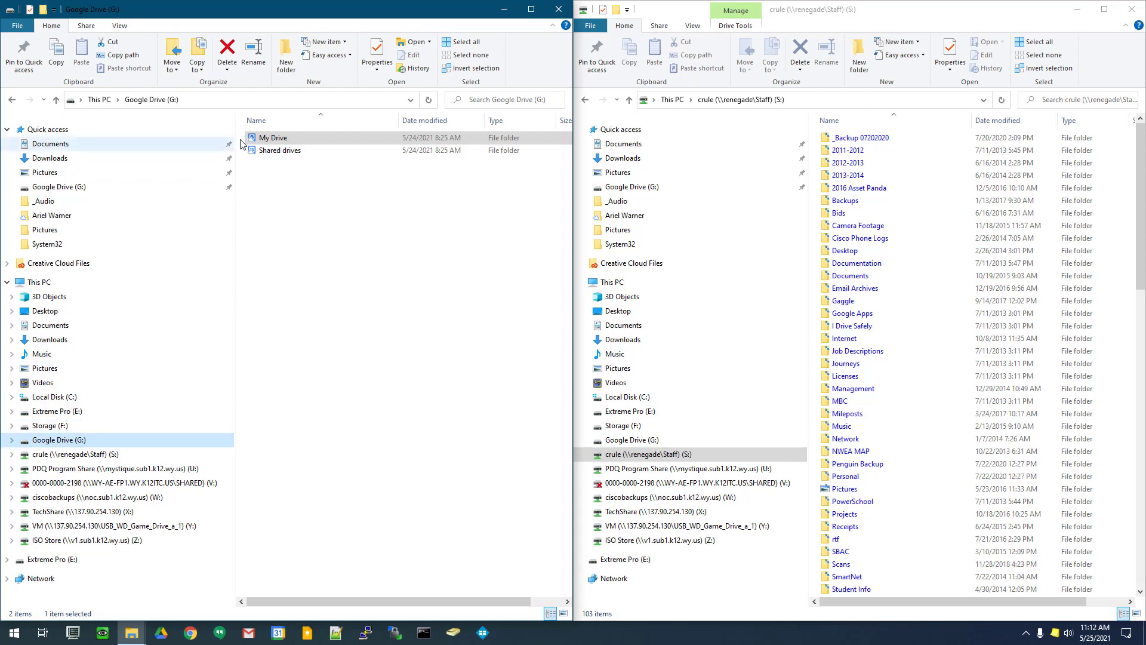
double_click(279, 139)
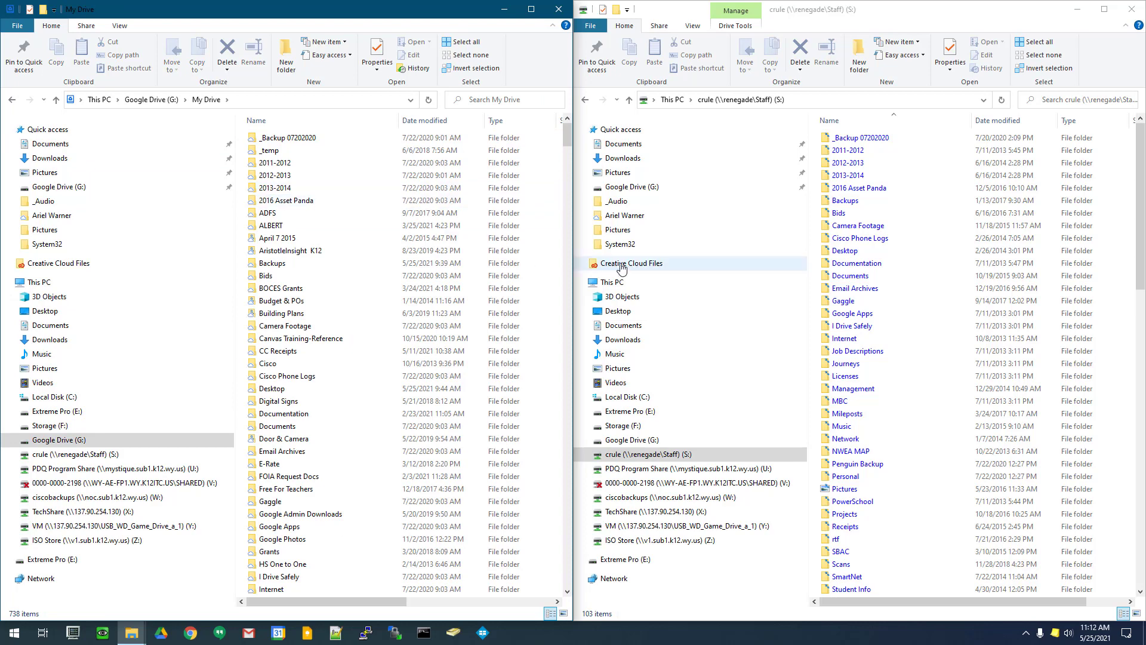
Step: Copy the folders 2011-2012, 2012-2013 and 2013-2014 from the Staff (S:) drive into My Drive
left_click(866, 11)
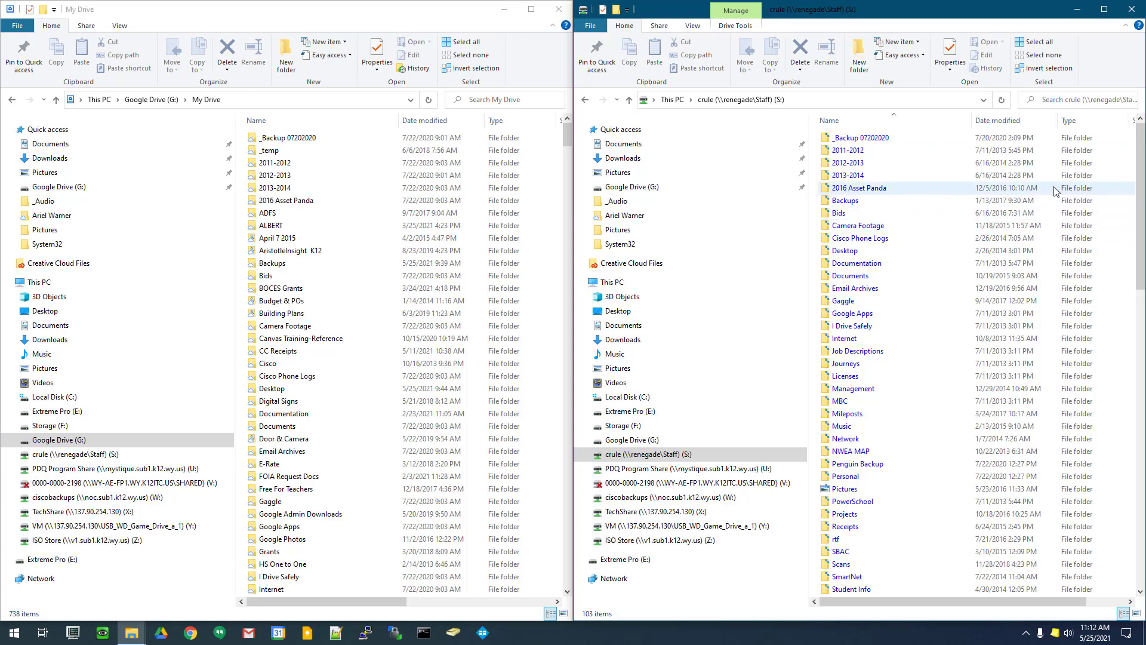
left_click(914, 138)
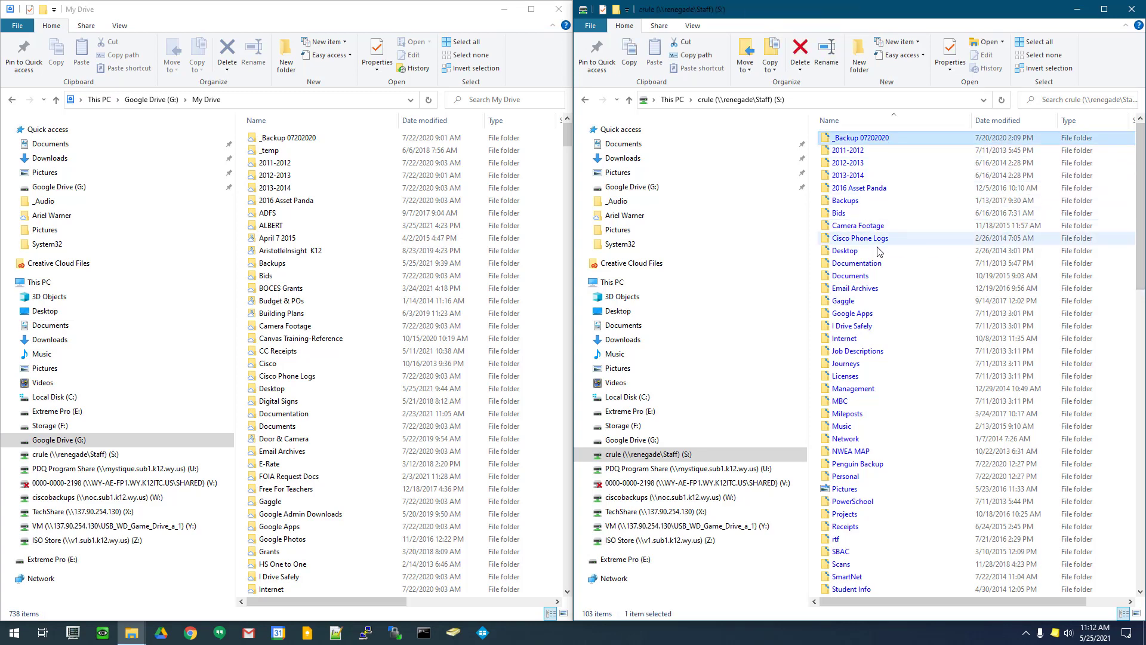
left_click(860, 179, "shift")
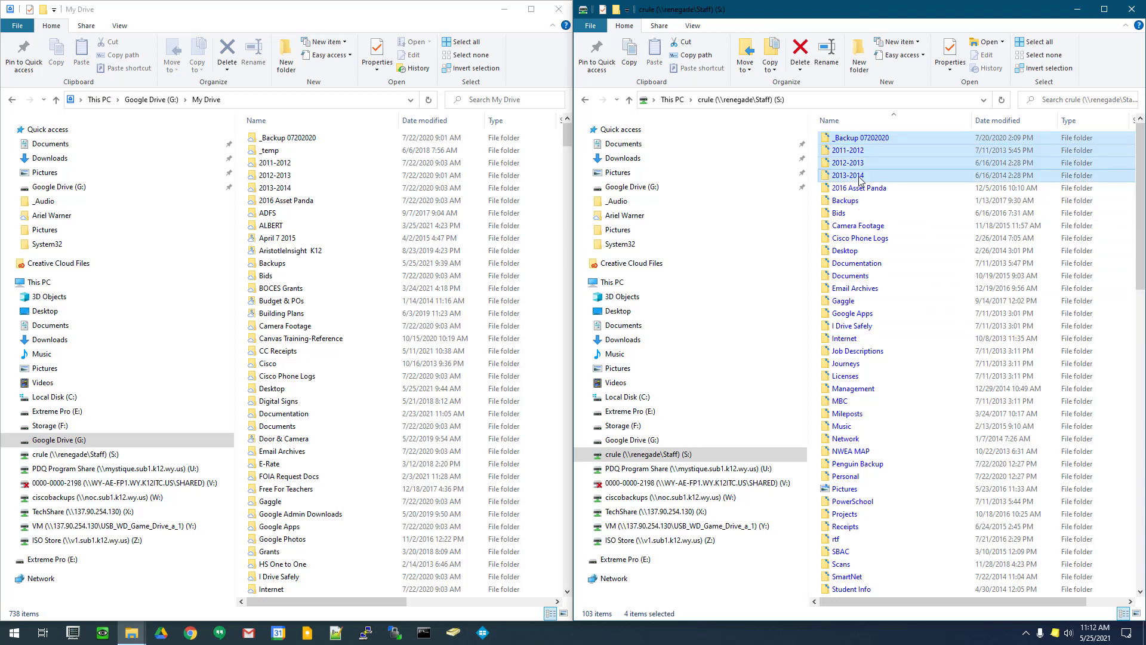
left_click(860, 153)
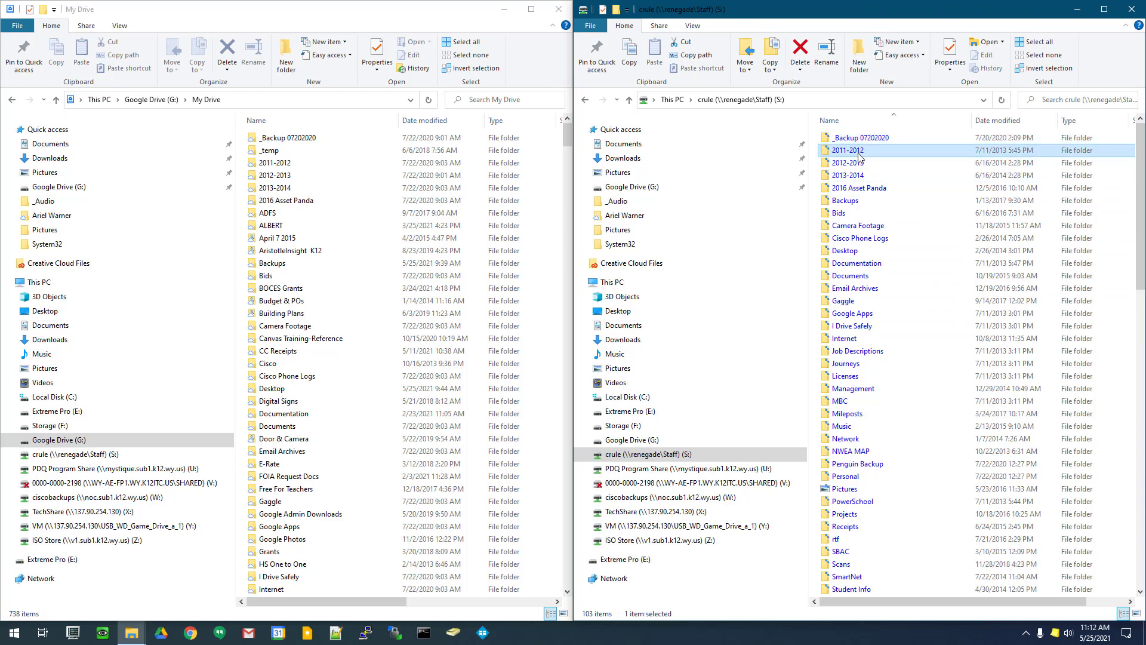
left_click(861, 176, "shift")
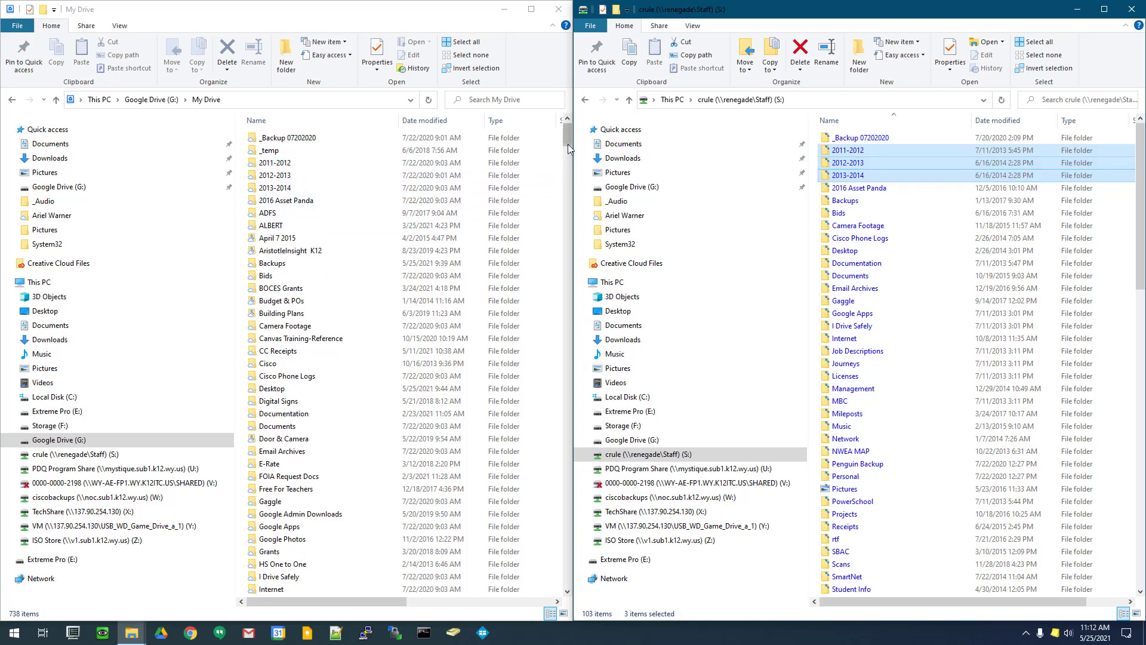
left_click_drag(568, 139, 567, 209)
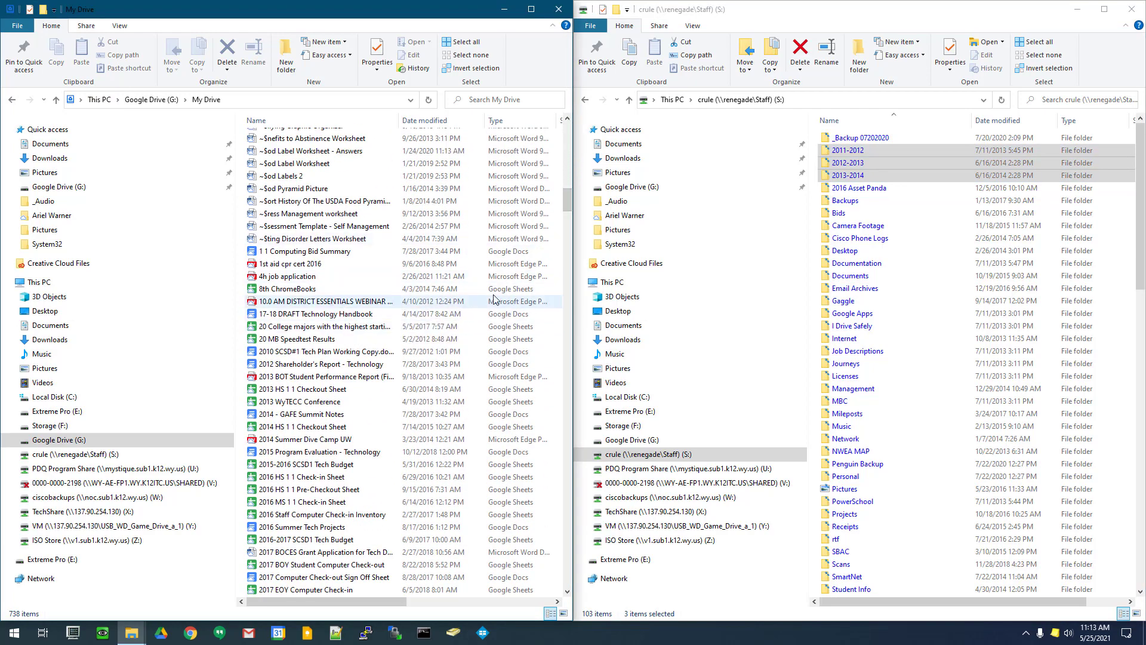
left_click_drag(847, 168, 365, 280)
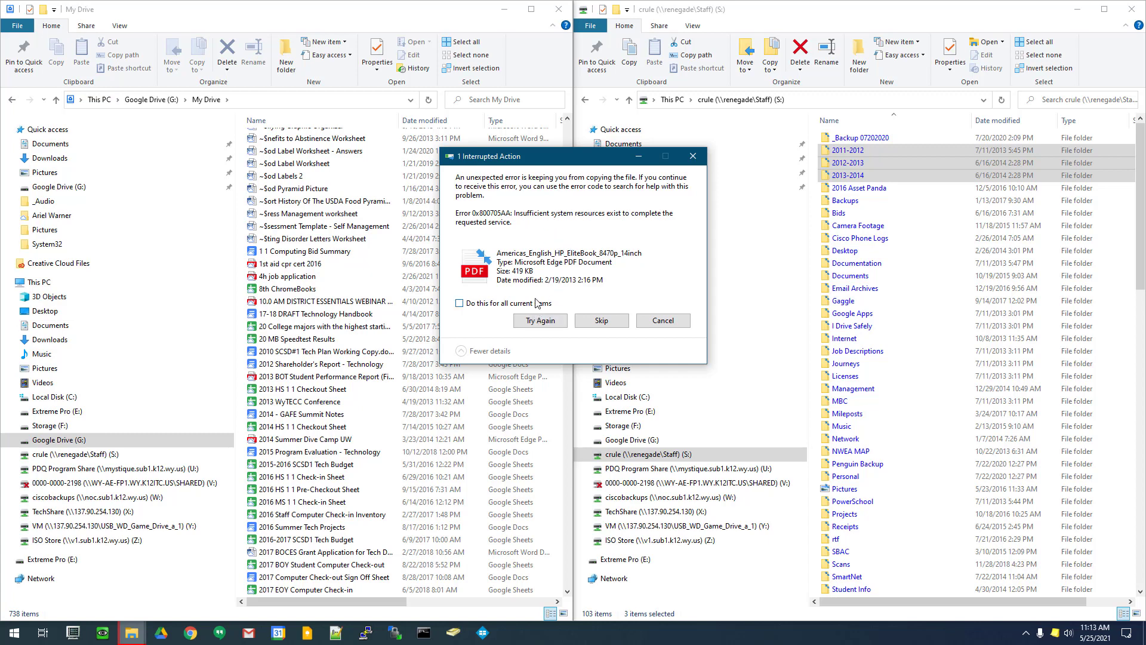
Step: Retry copying each file that interrupts the transfer to My Drive
left_click(539, 320)
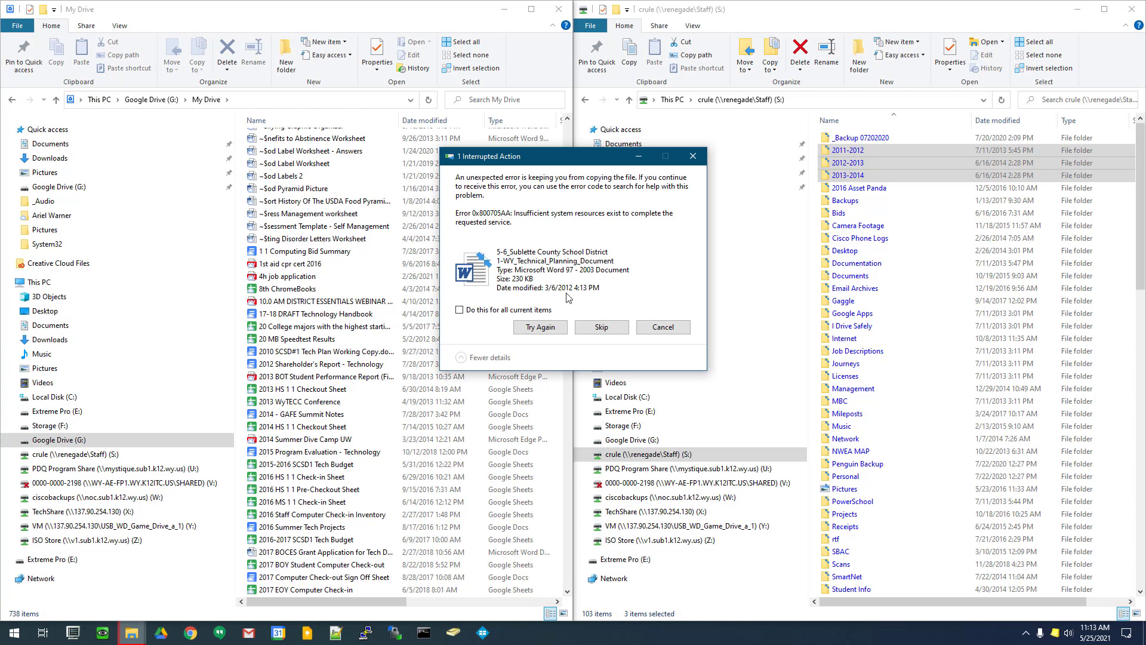
left_click(540, 329)
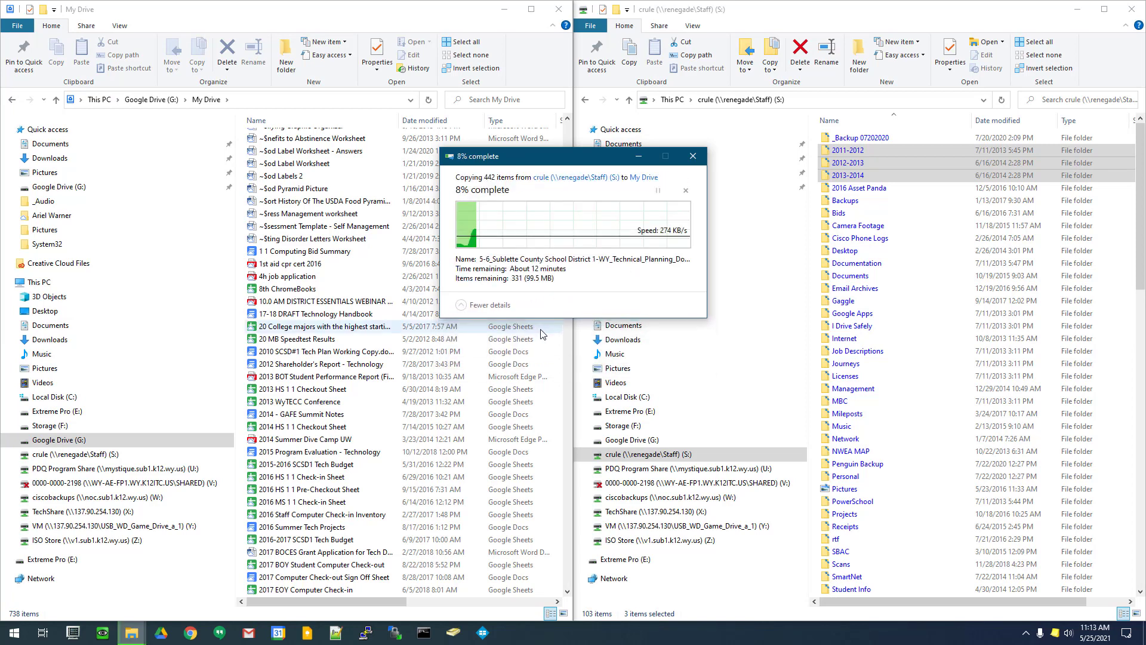
left_click(542, 330)
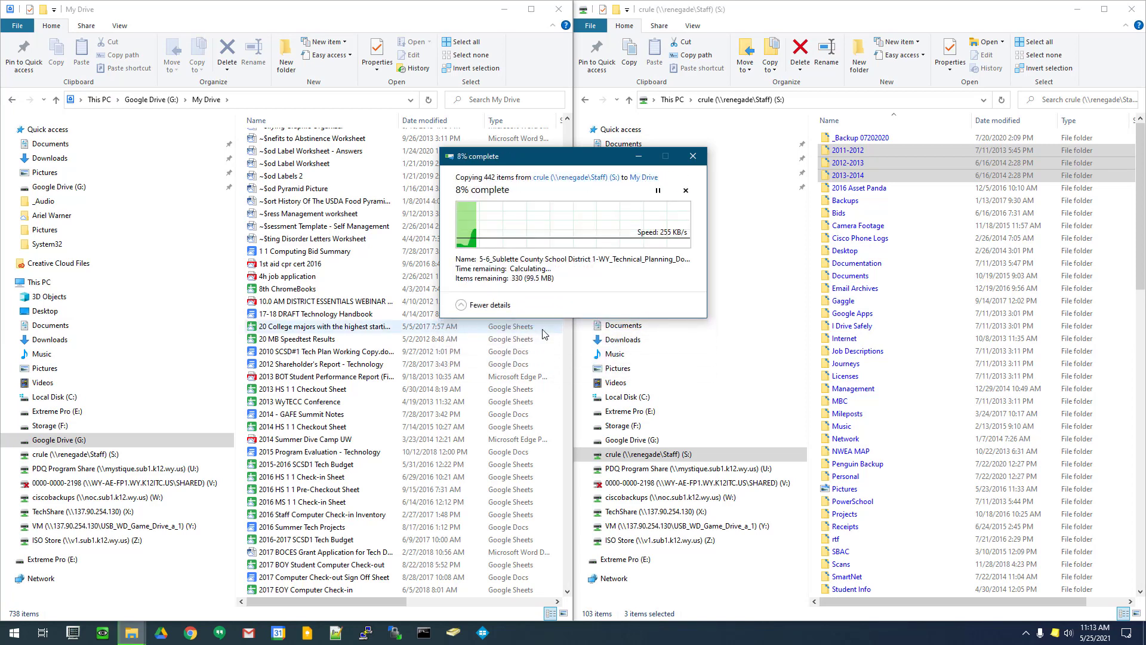